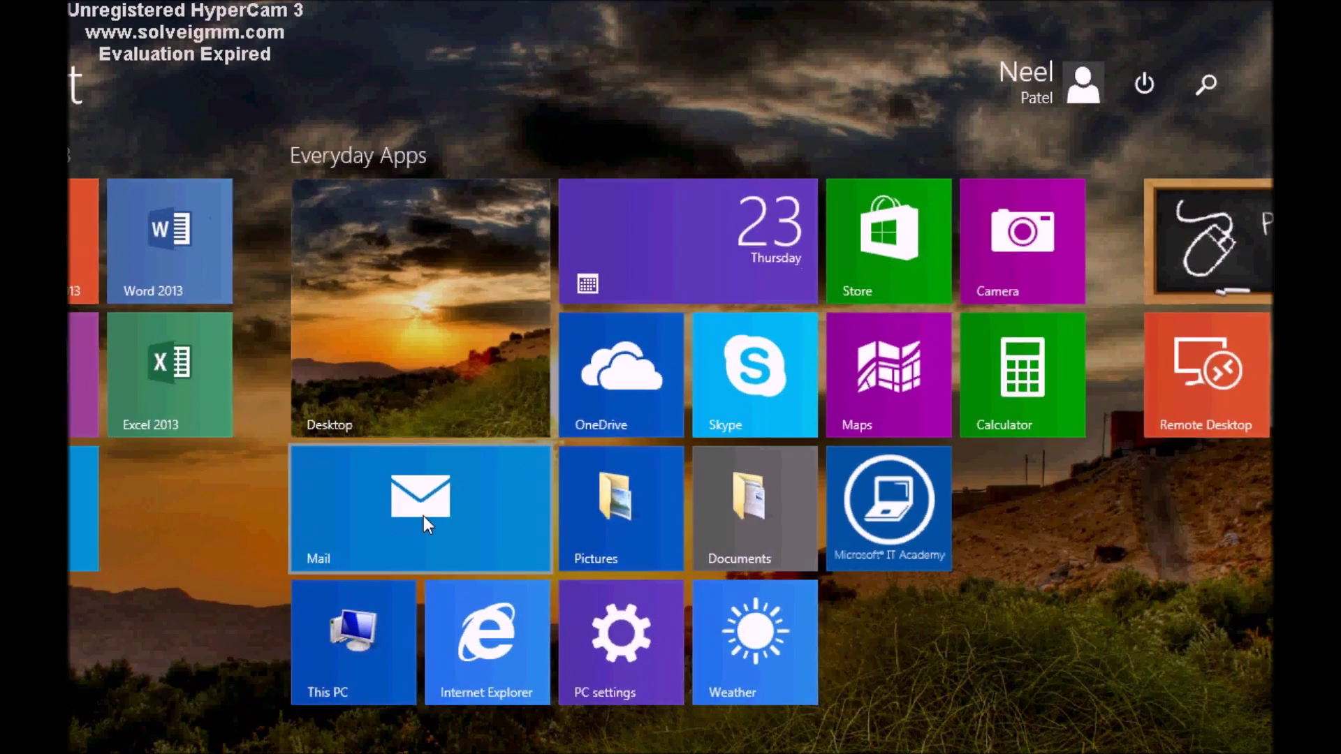
Open System from a 'System' search and move its window fully on screen to read the PC's details
type("System")
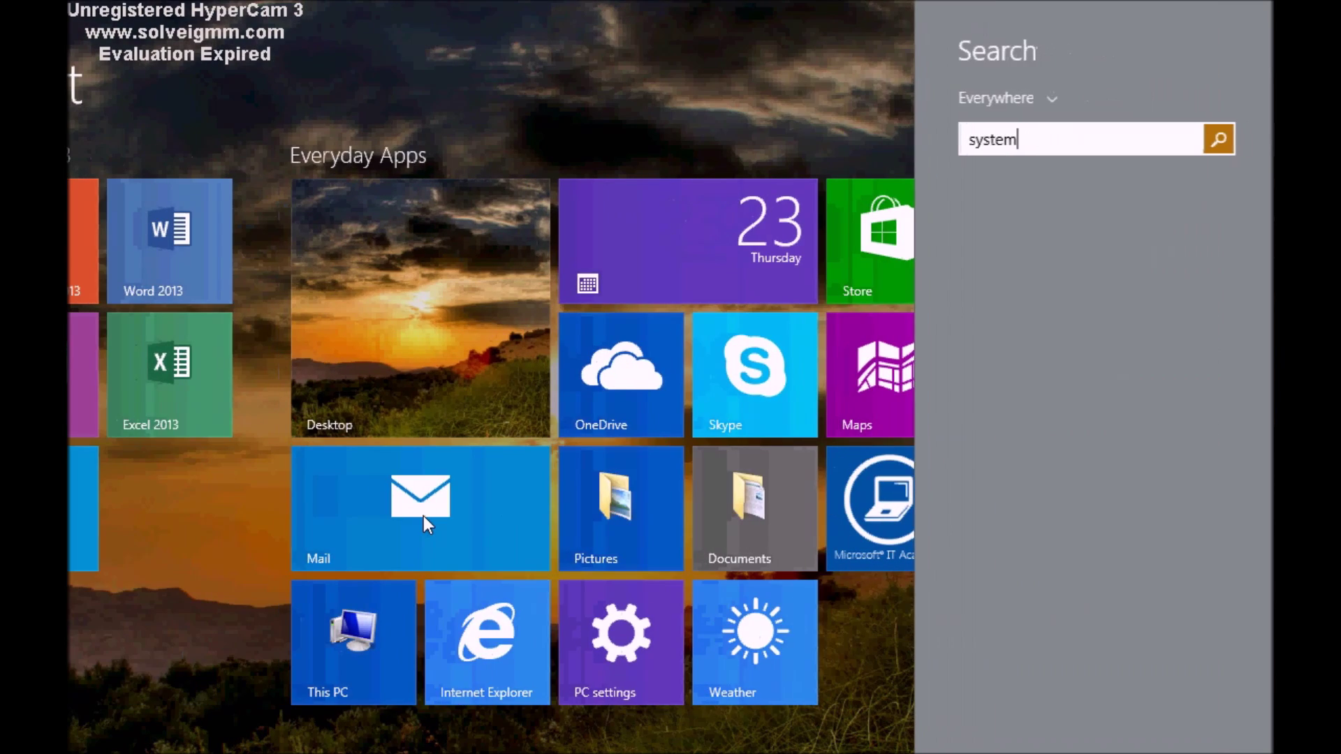
key("Return")
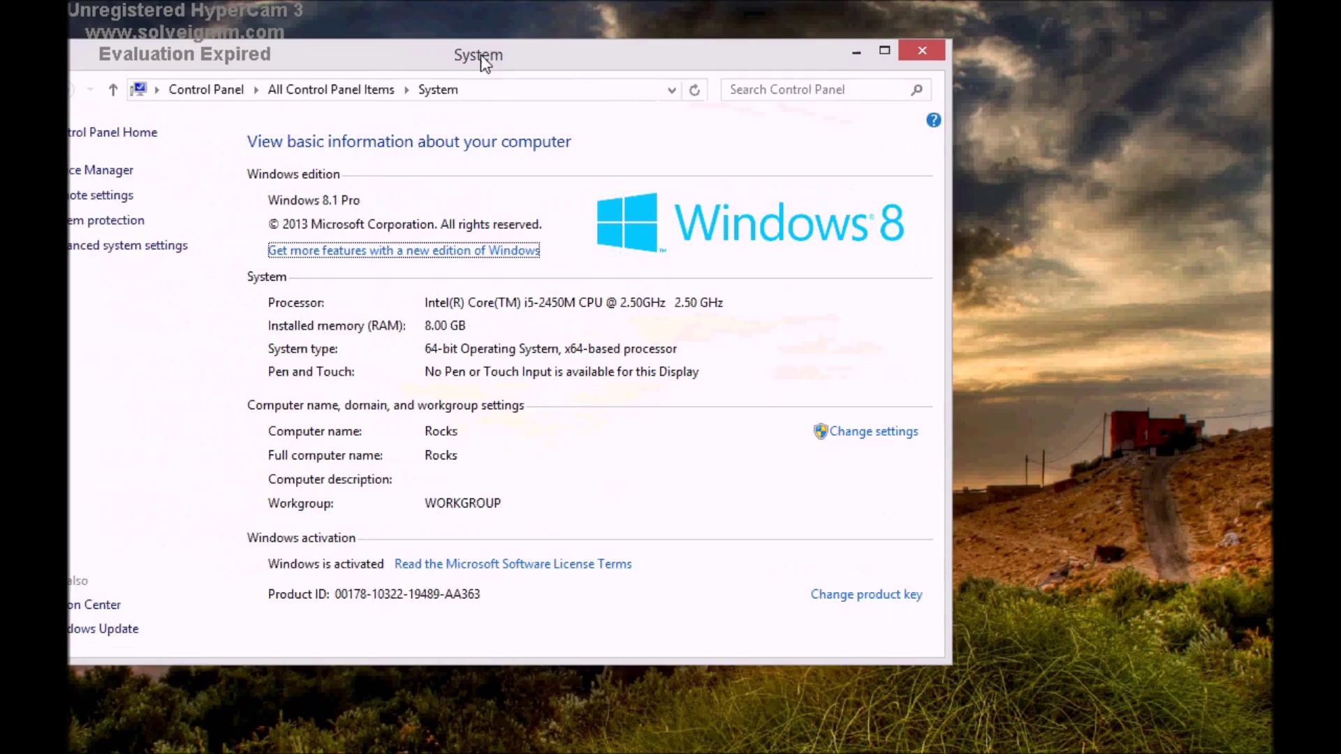
left_click_drag(481, 54, 567, 29)
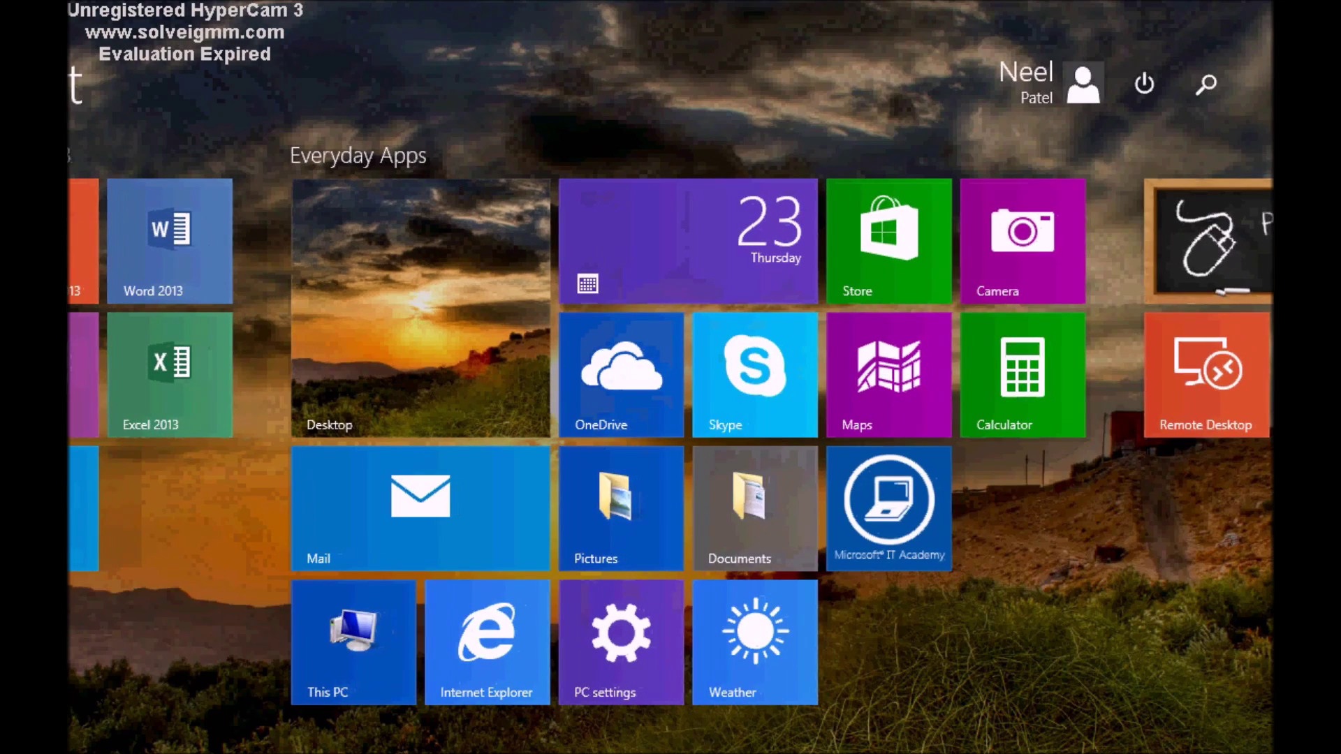
Open Control Panel from a 'cont' search and settle its window in the screen centre
type("control Panel")
key("Return")
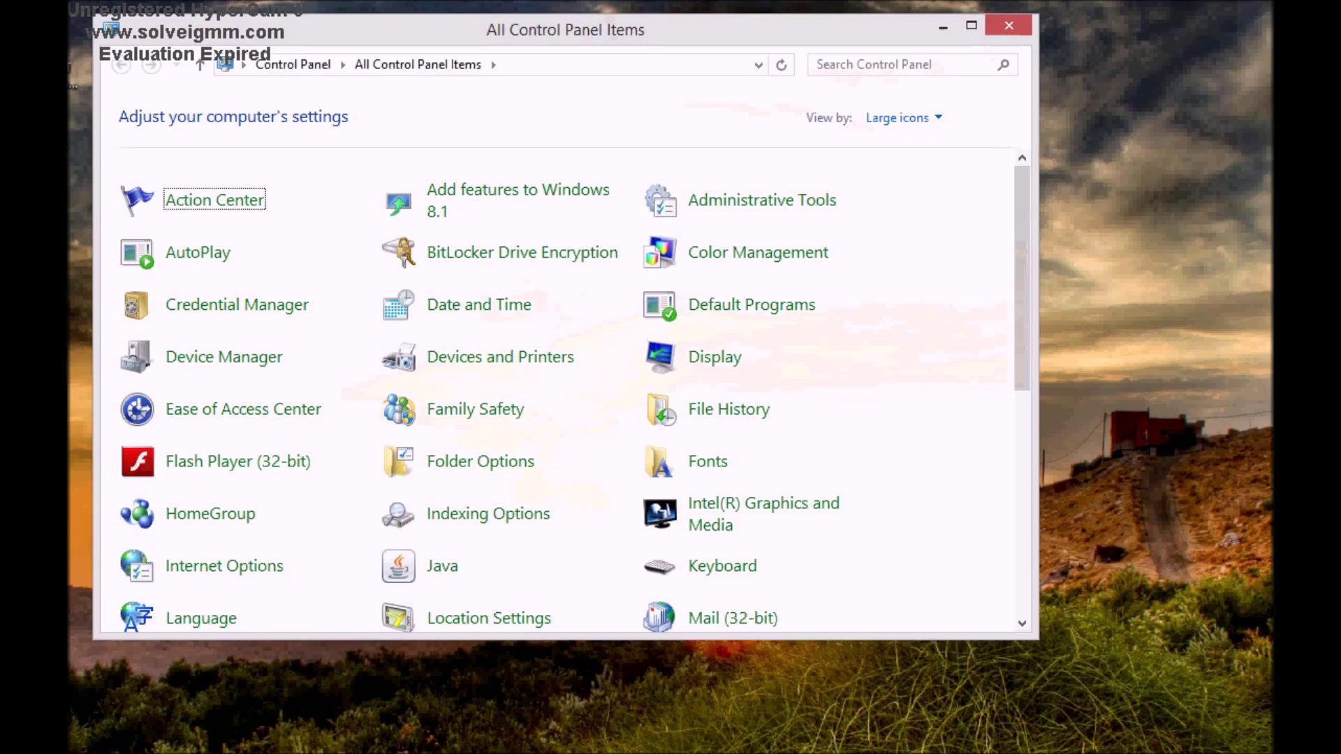
key("super+Right")
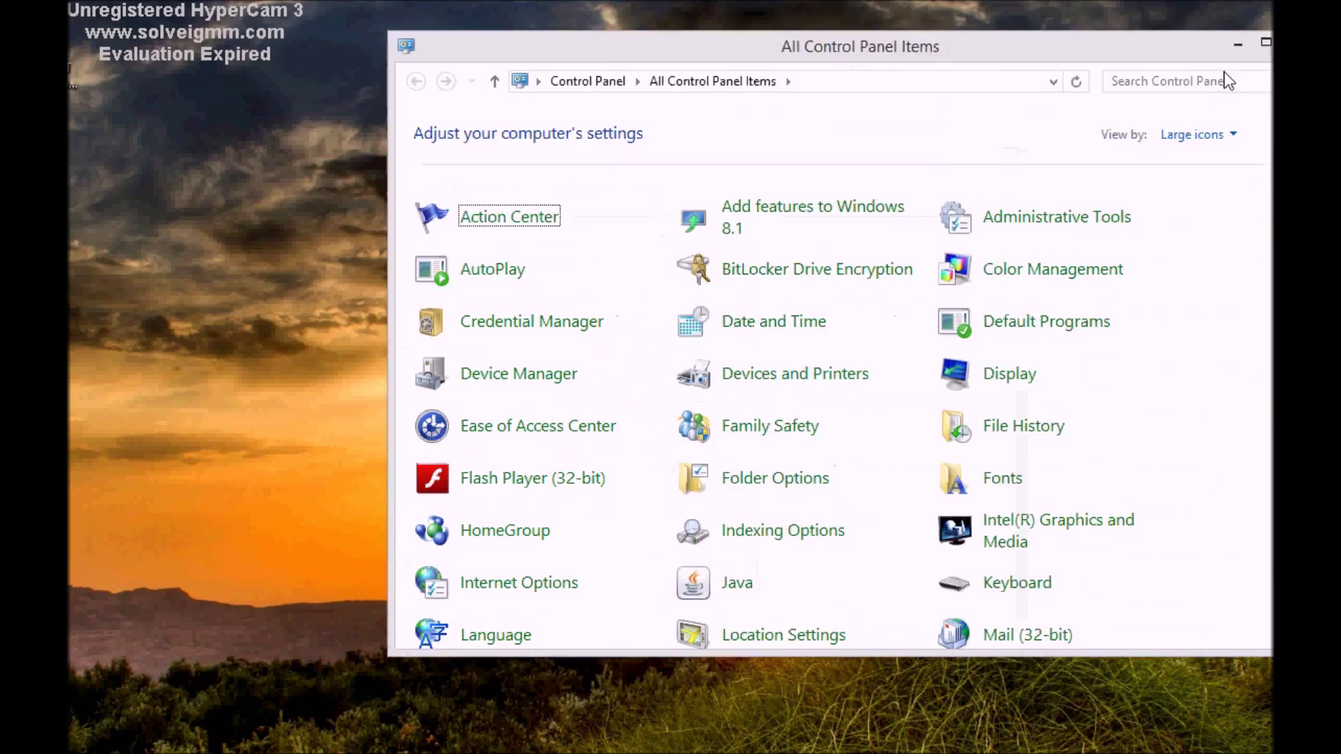
left_click_drag(1005, 14, 755, 9)
left_click_drag(853, 16, 716, 38)
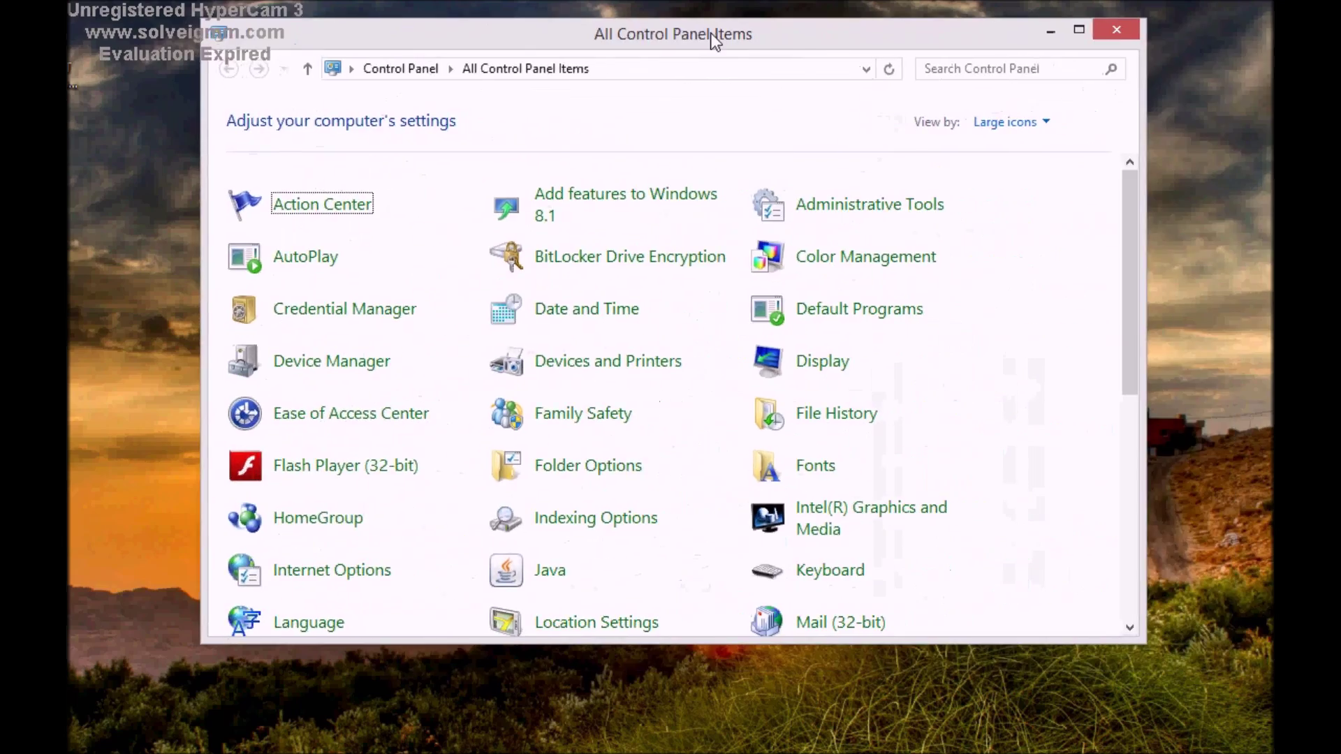
Switch View by to Category, then back to Large icons, and maximise then restore the window
left_click(1025, 123)
left_click(1019, 143)
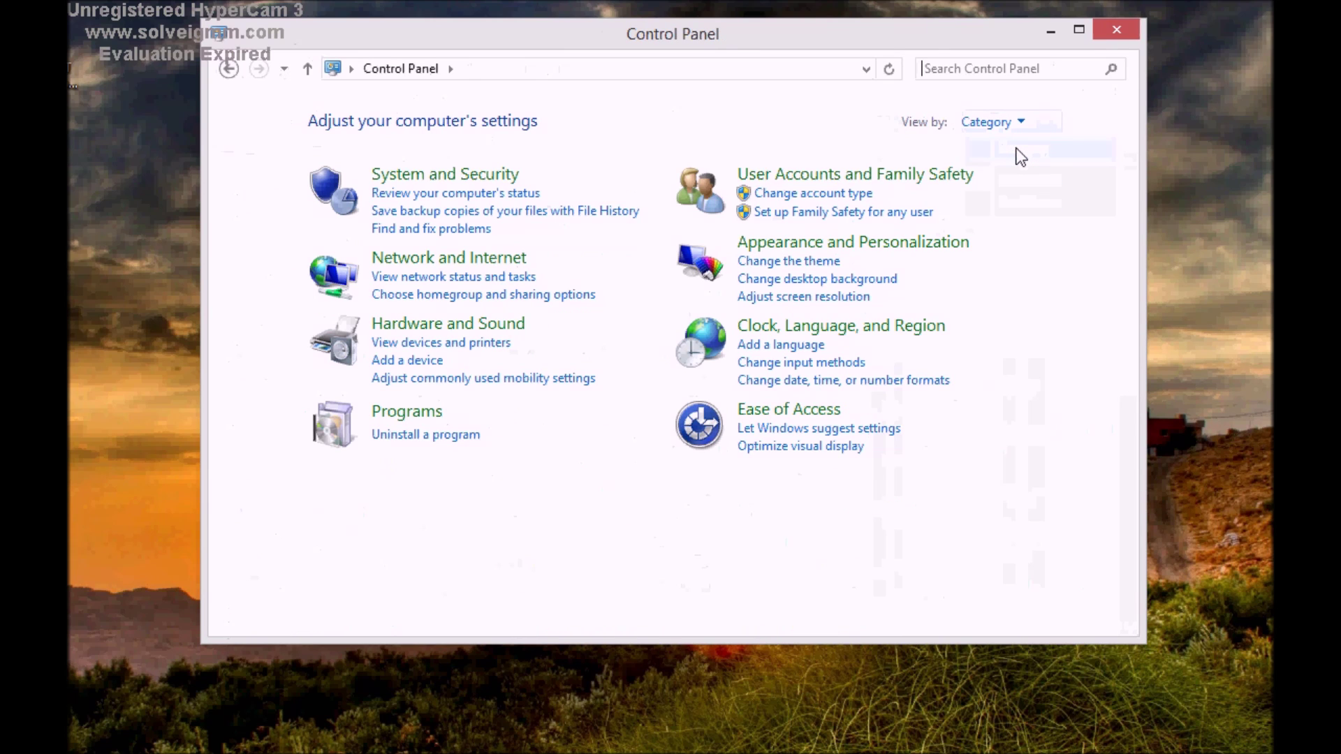
left_click(1008, 126)
left_click(993, 180)
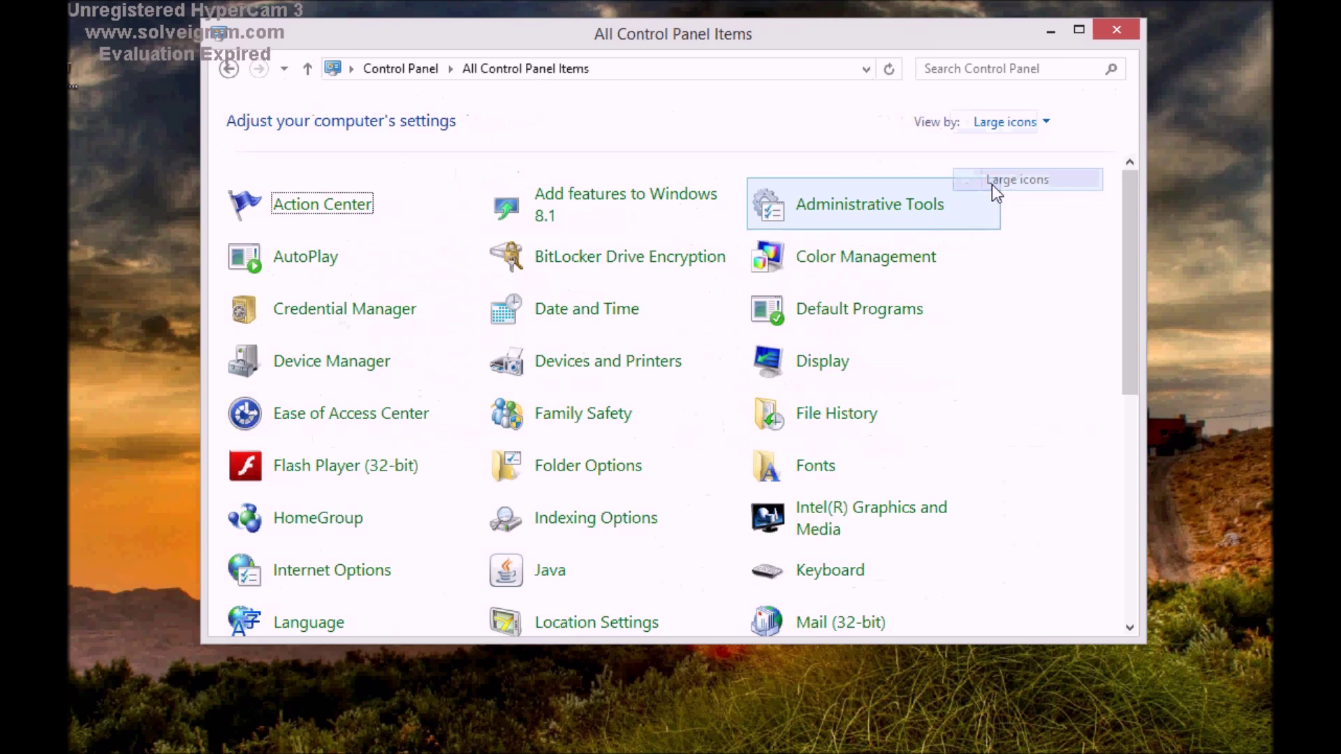
left_click(1078, 30)
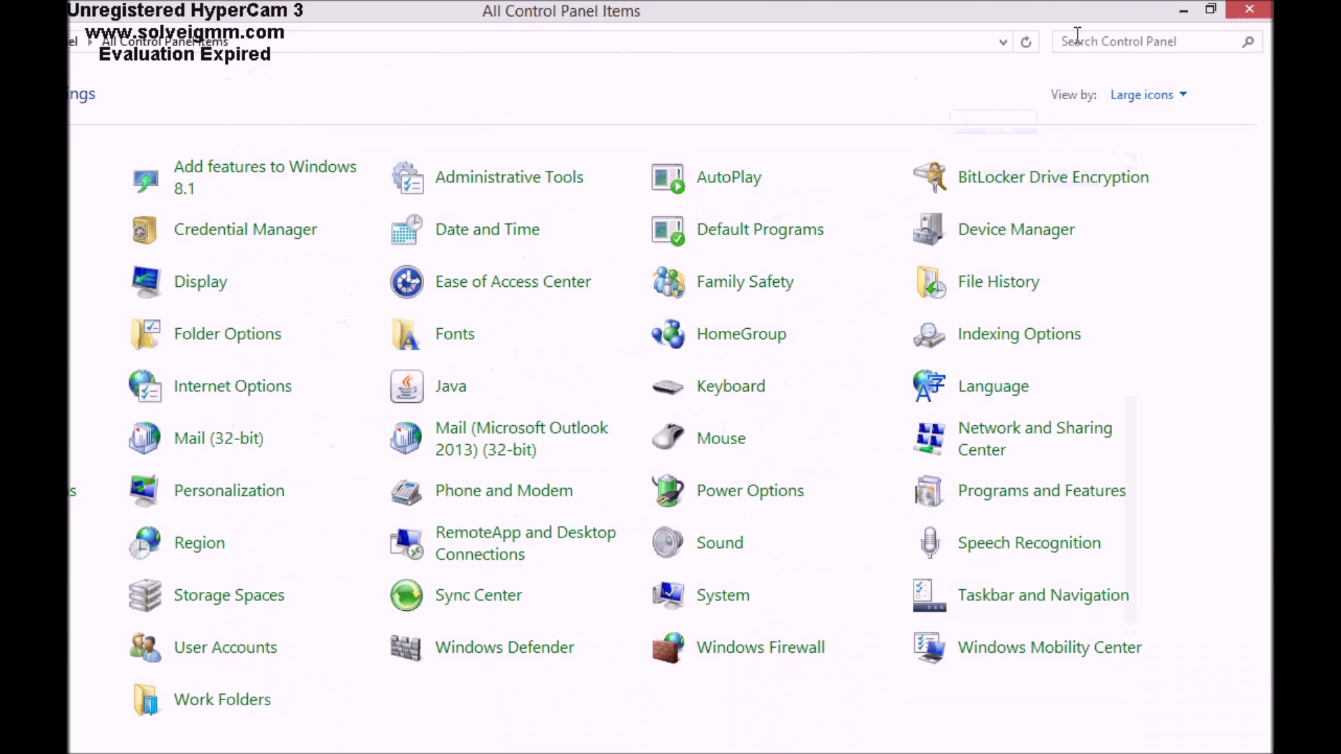
left_click_drag(719, 9, 757, 38)
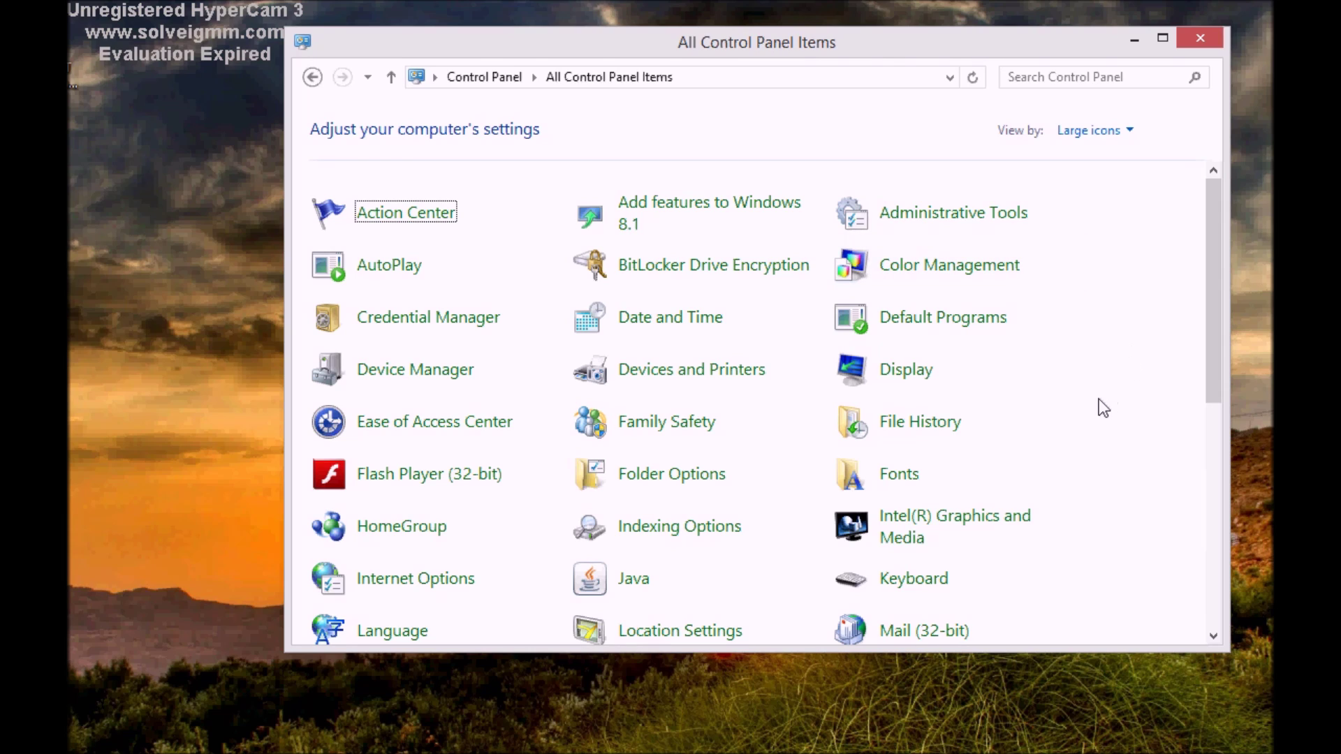
scroll(1102, 407, "down", 3)
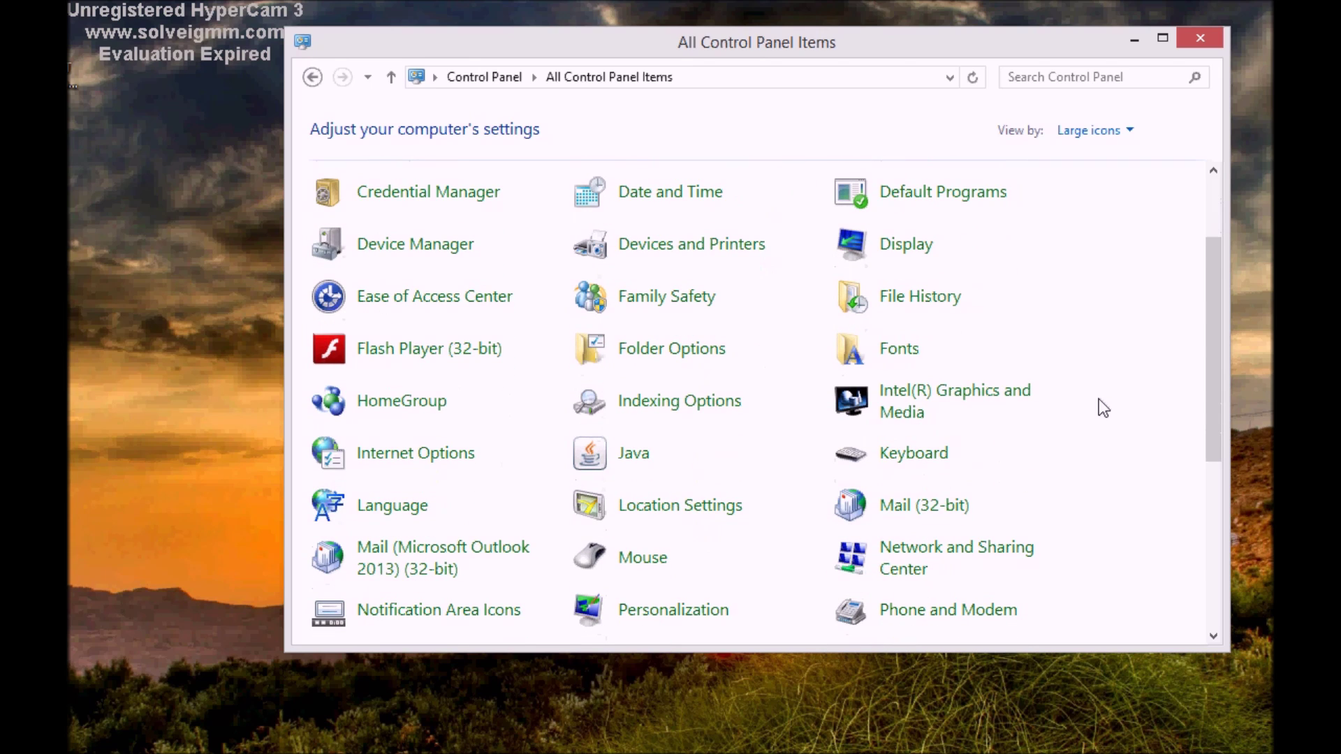
scroll(1102, 408, "up", 3)
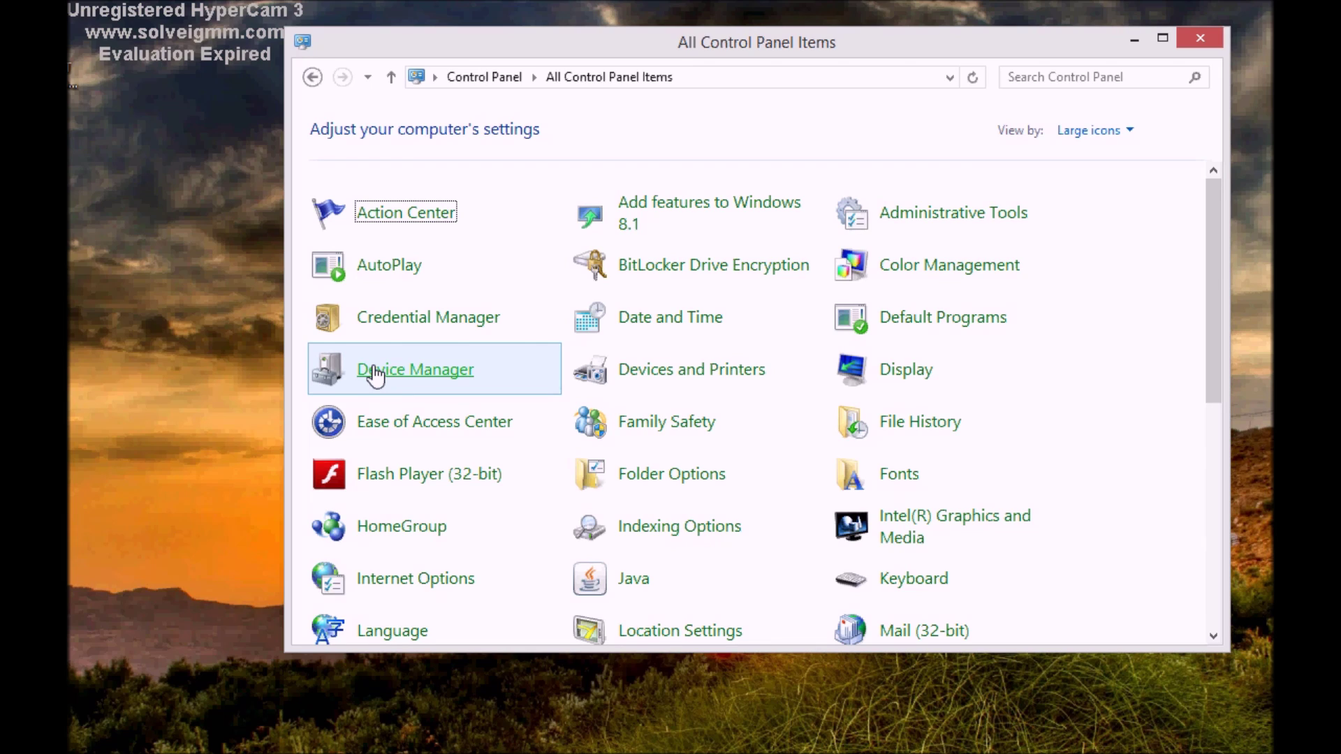
Open Device Manager and collapse the Other devices, Network adapters and Bluetooth groups
left_click(375, 371)
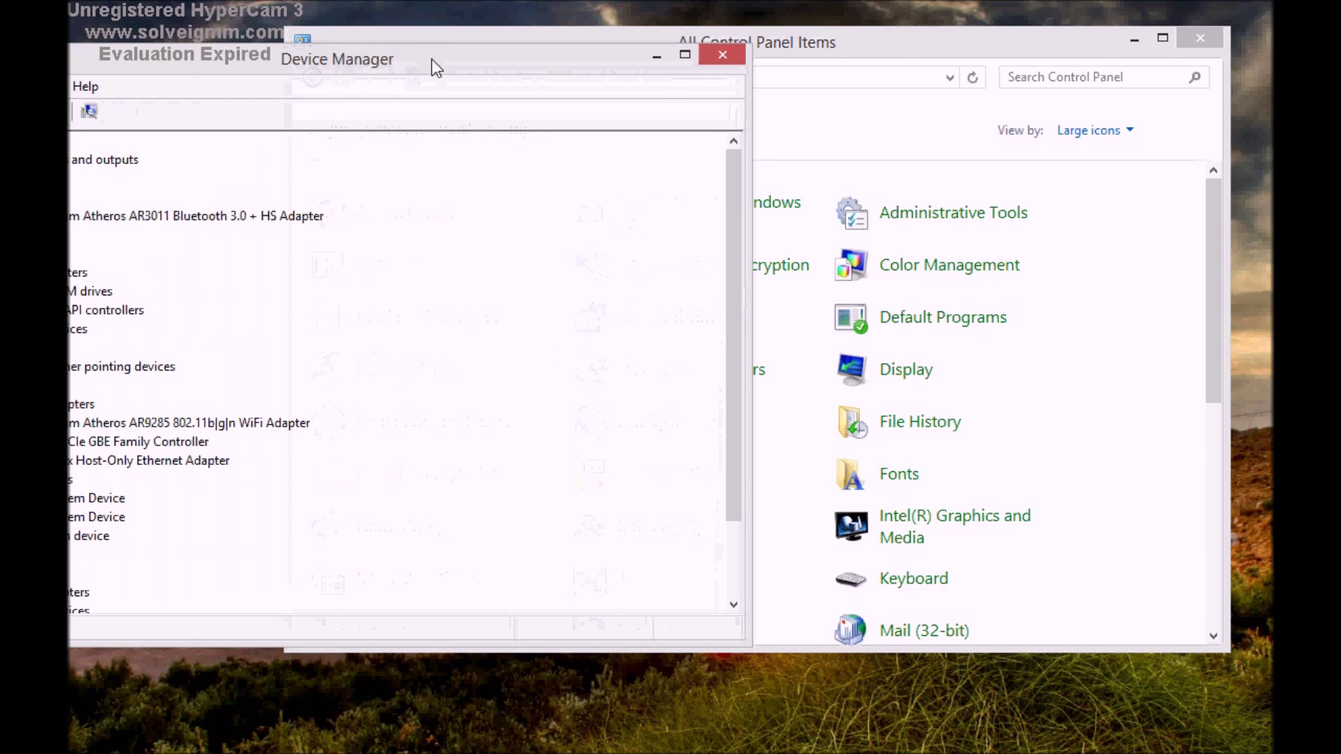
mouse_move(431, 58)
left_mouse_down()
mouse_move(789, 47)
mouse_move(799, 10)
mouse_move(793, 152)
mouse_move(785, 78)
left_mouse_up()
left_click(411, 509)
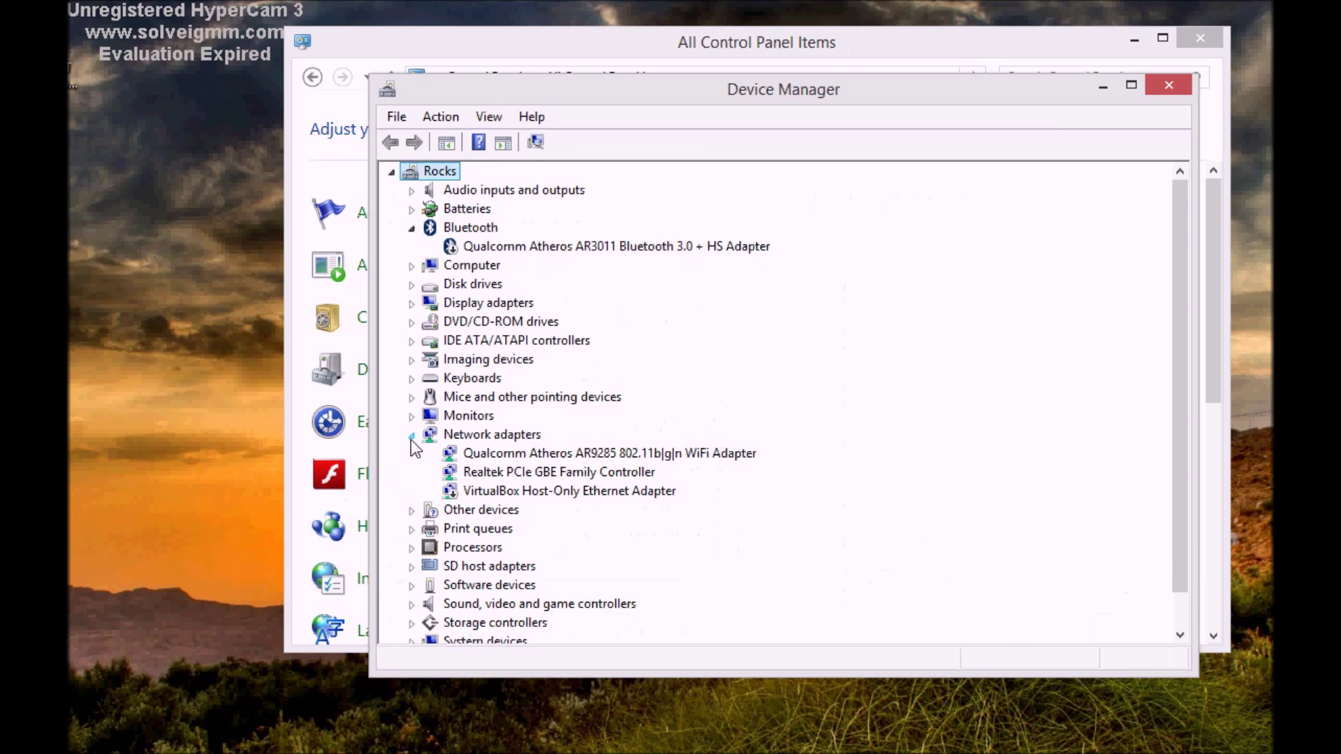
left_click(411, 435)
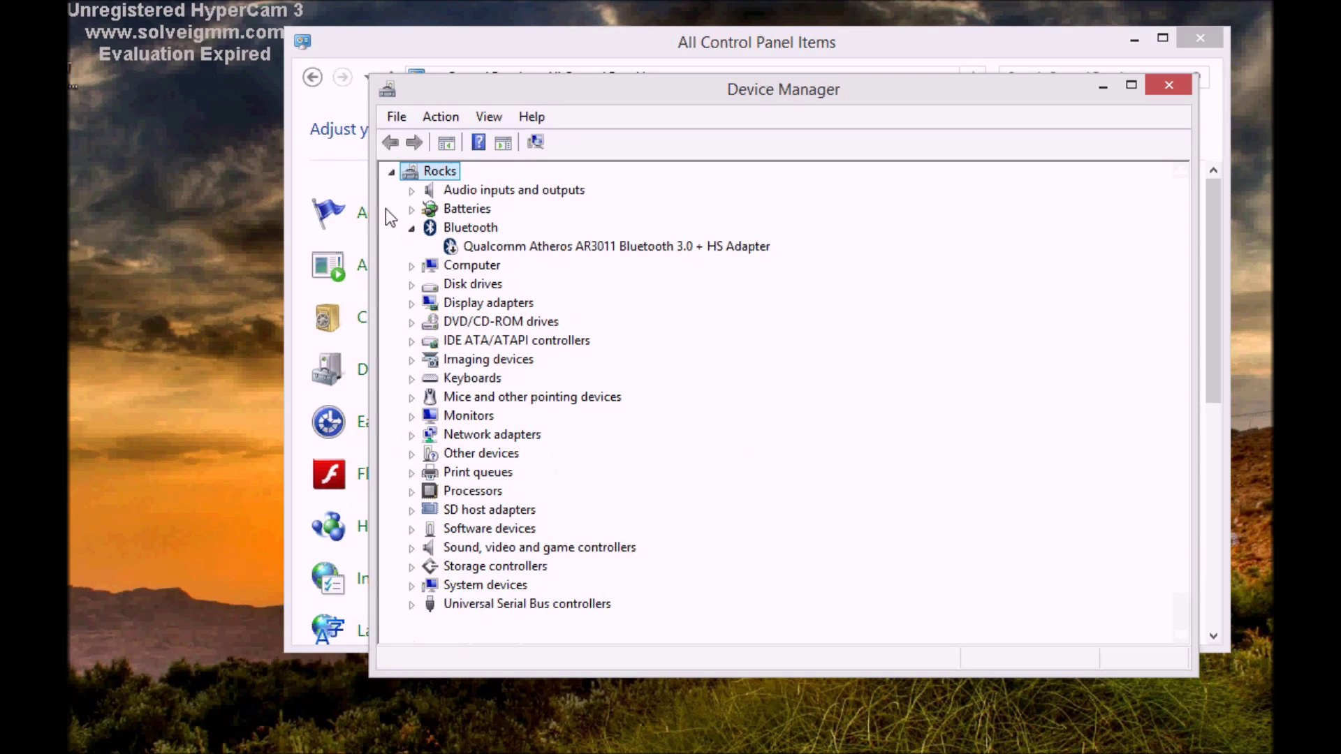
left_click(411, 228)
Expand Audio inputs and outputs and Sound, video and game controllers, inspecting both audio devices
left_click(412, 191)
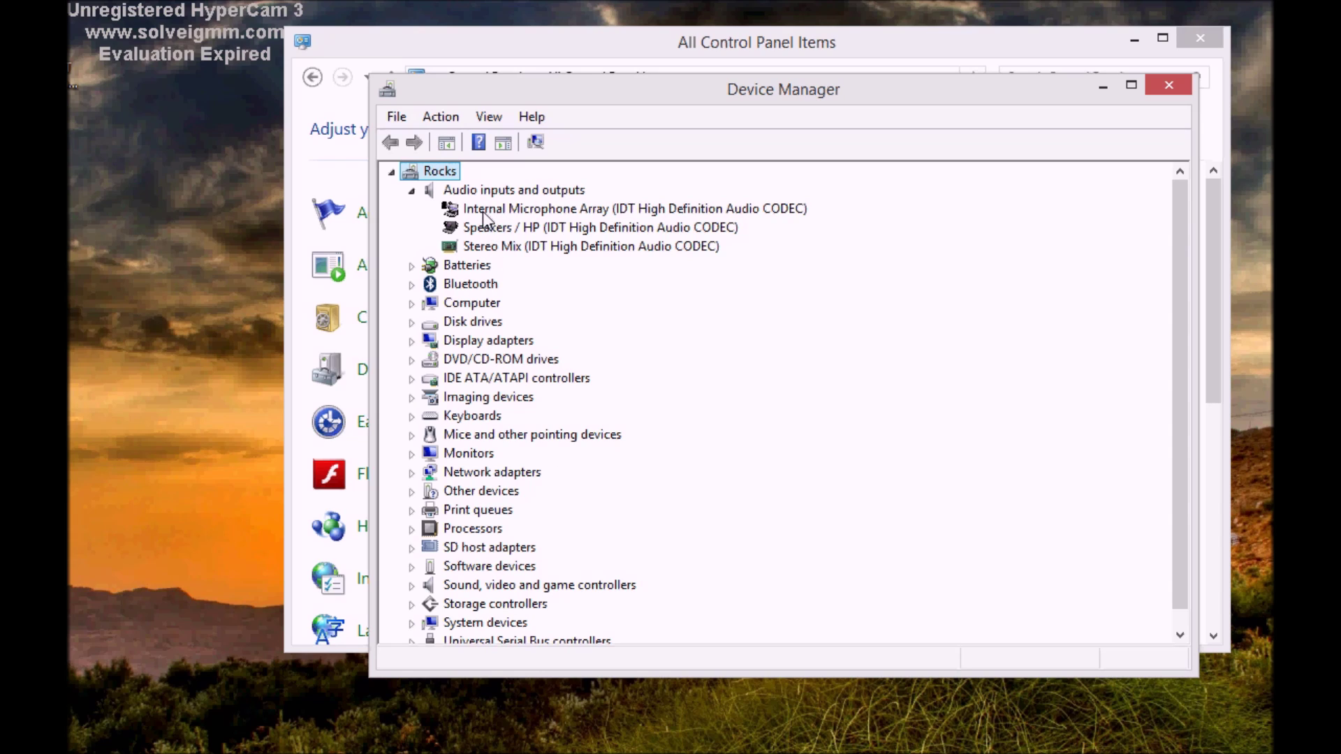
scroll(662, 396, "down", 1)
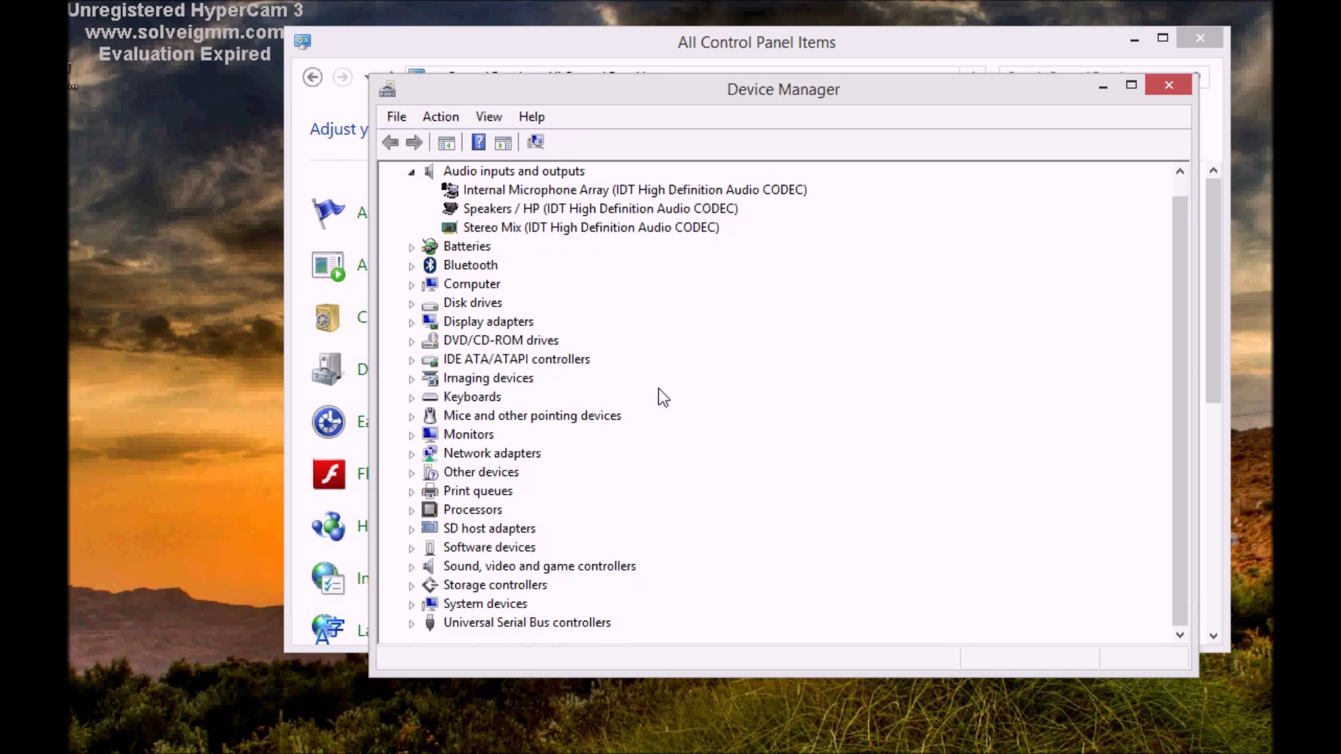
left_click(411, 567)
scroll(574, 569, "down", 1)
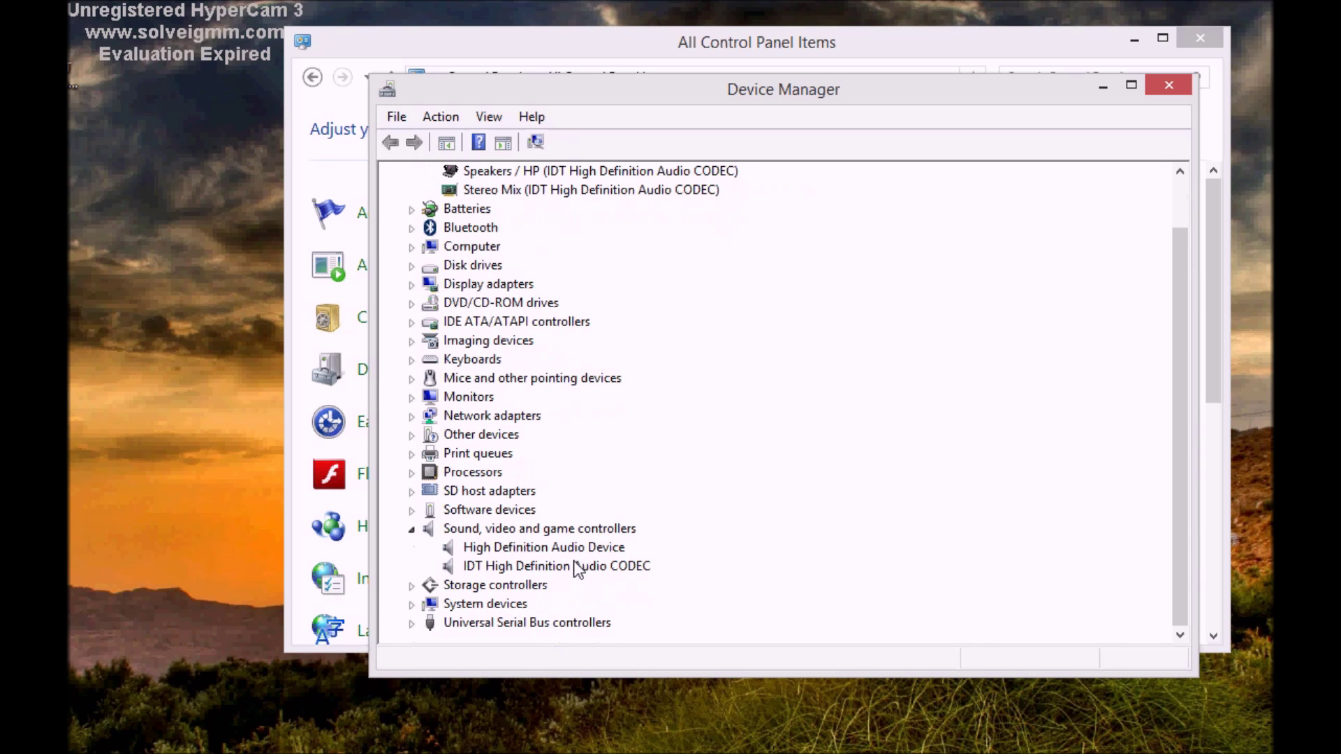
left_click(449, 550)
left_click(451, 564)
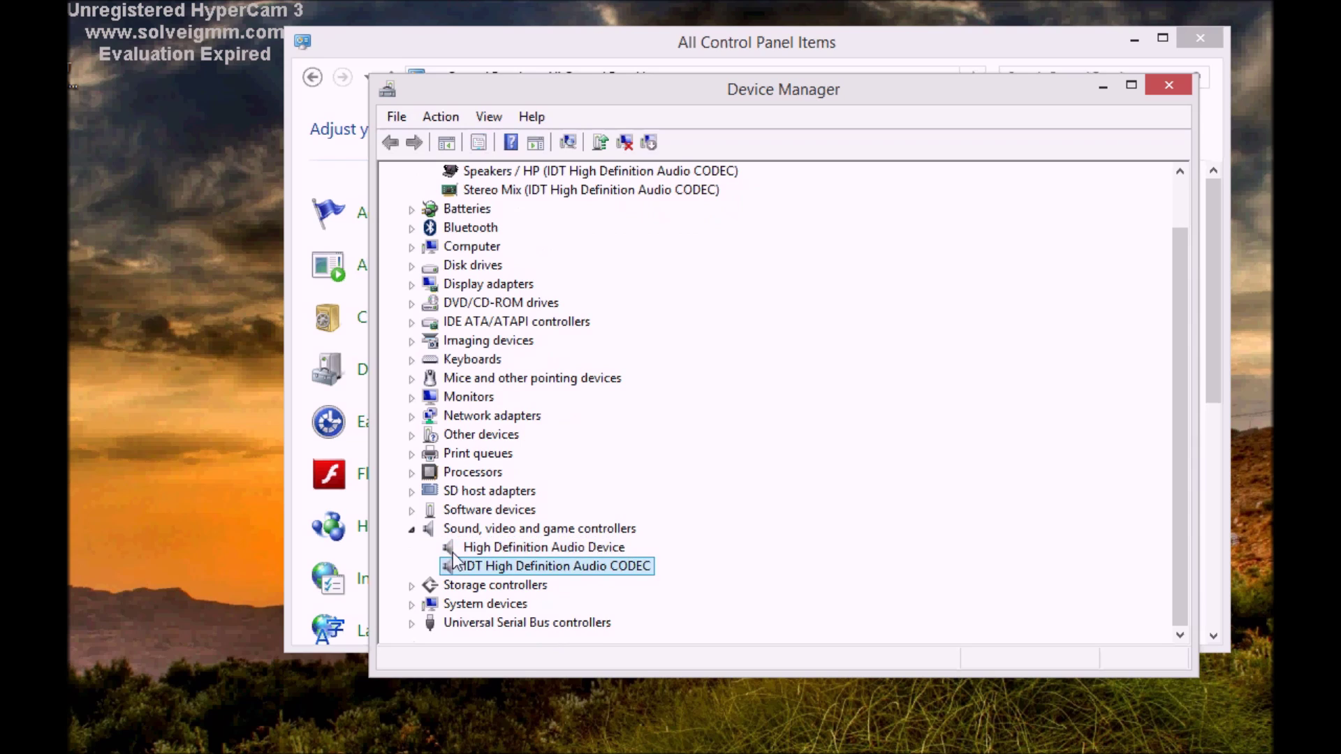
left_click(454, 550)
left_click(451, 566)
Search automatically for an updated High Definition Audio Device driver, then close the up-to-date result
right_click(472, 543)
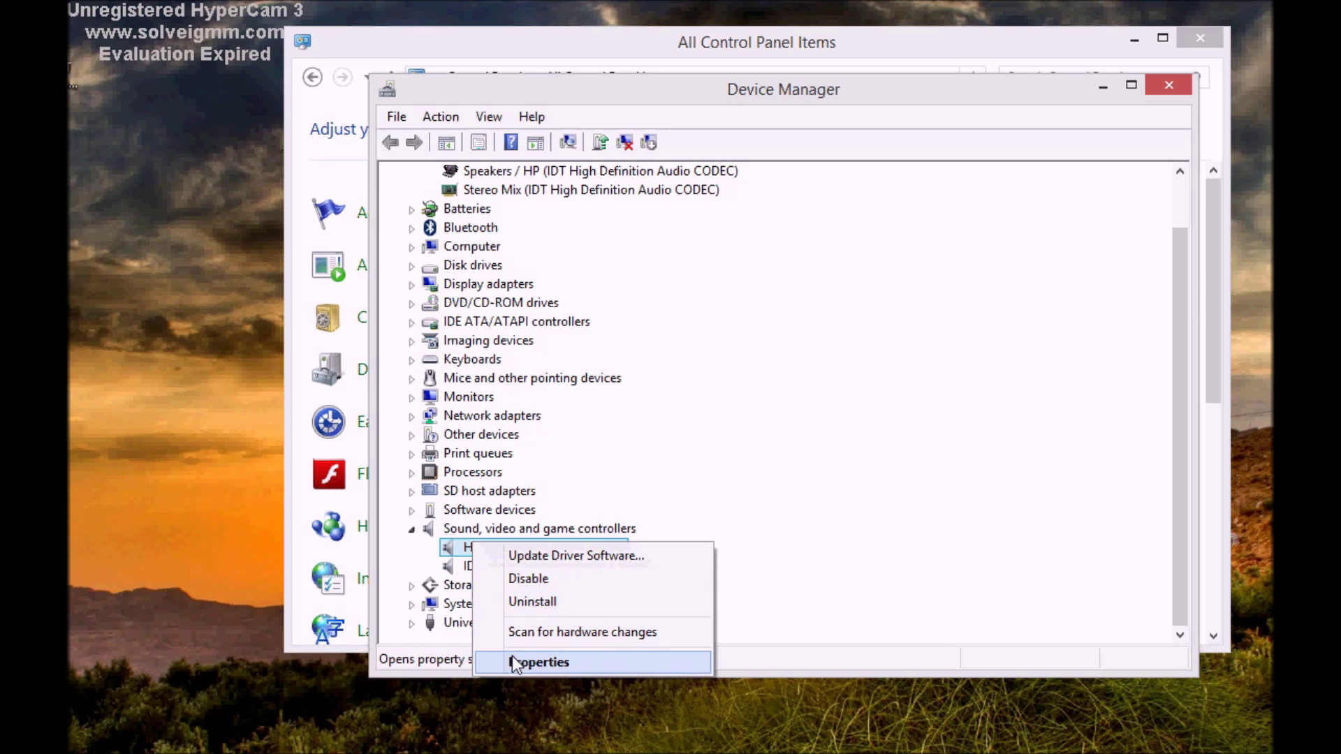
left_click(523, 558)
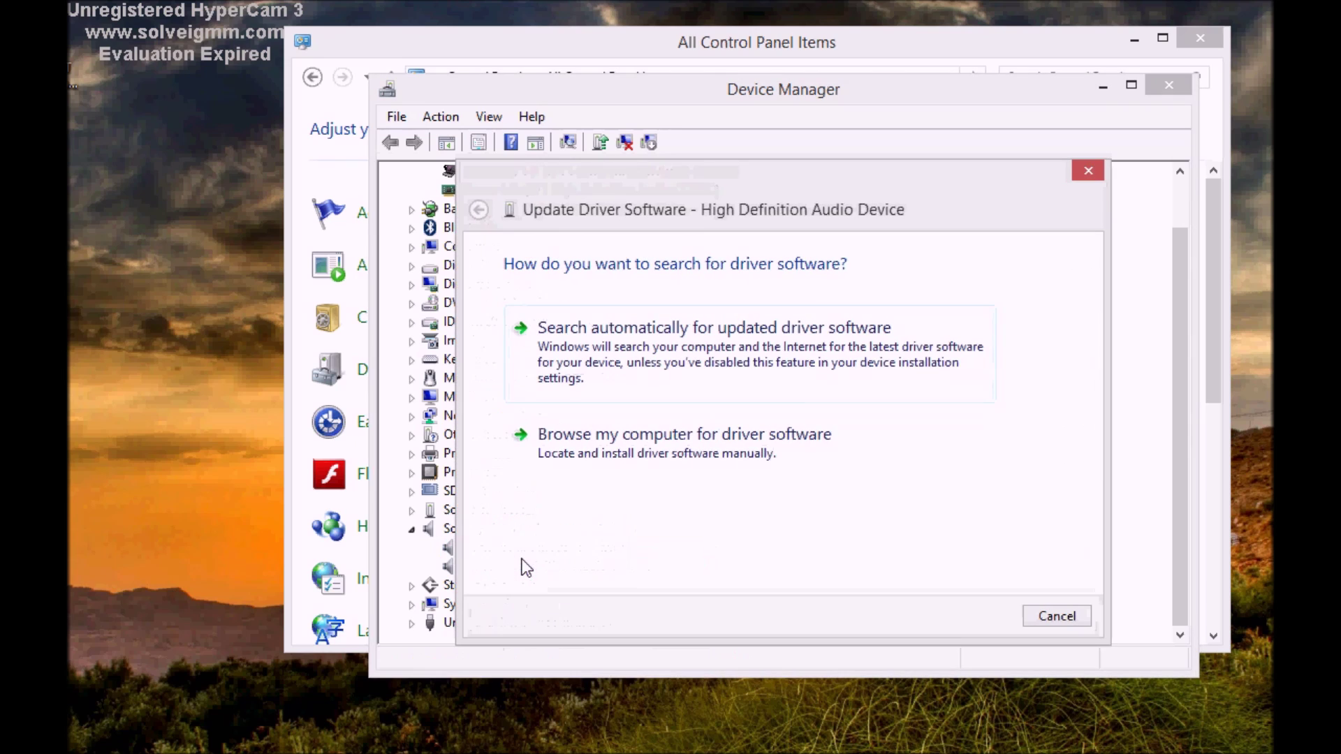
left_click(688, 353)
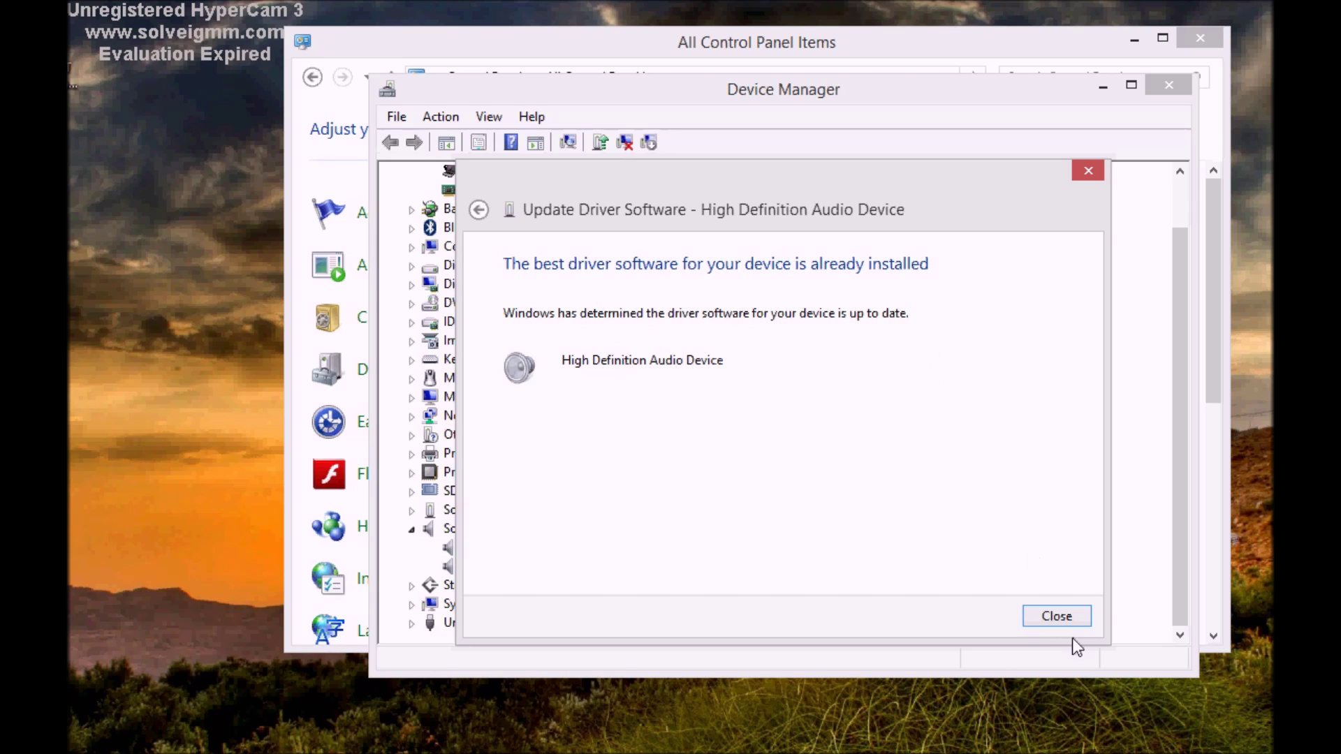
left_click(1072, 618)
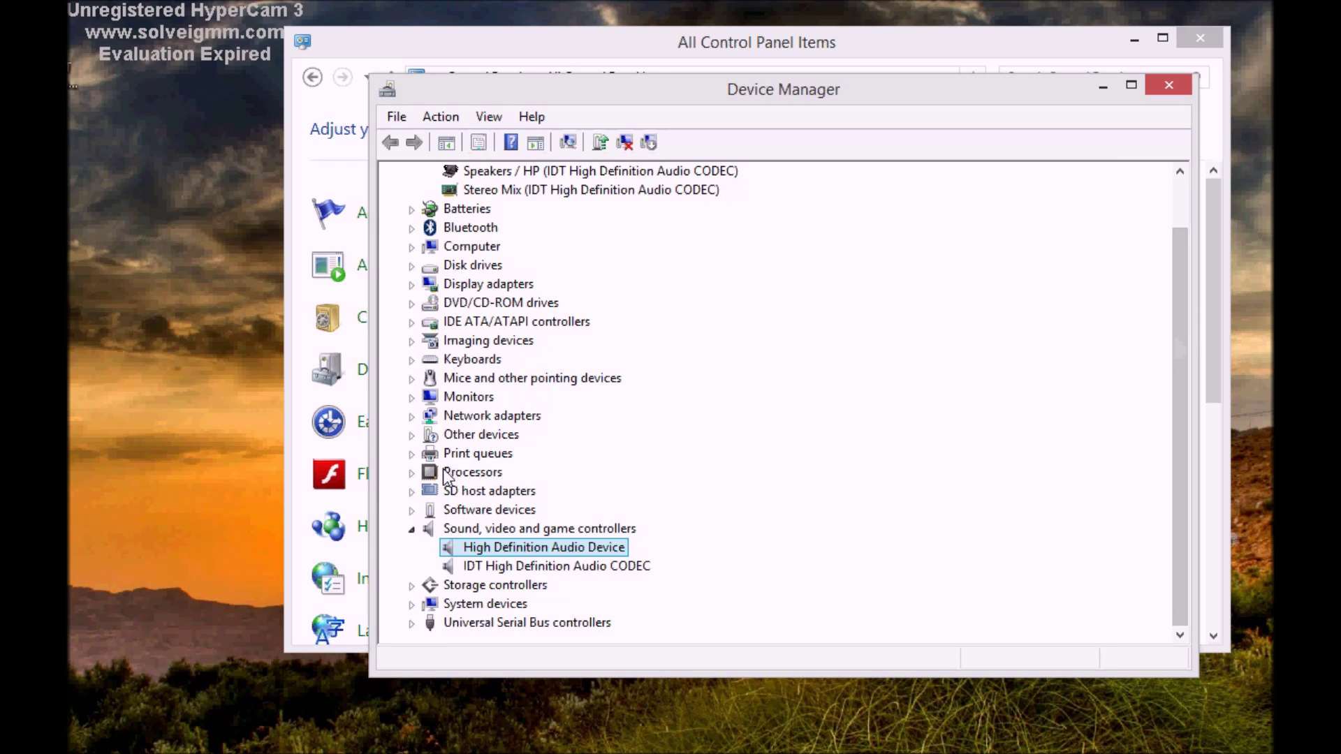
left_click(411, 434)
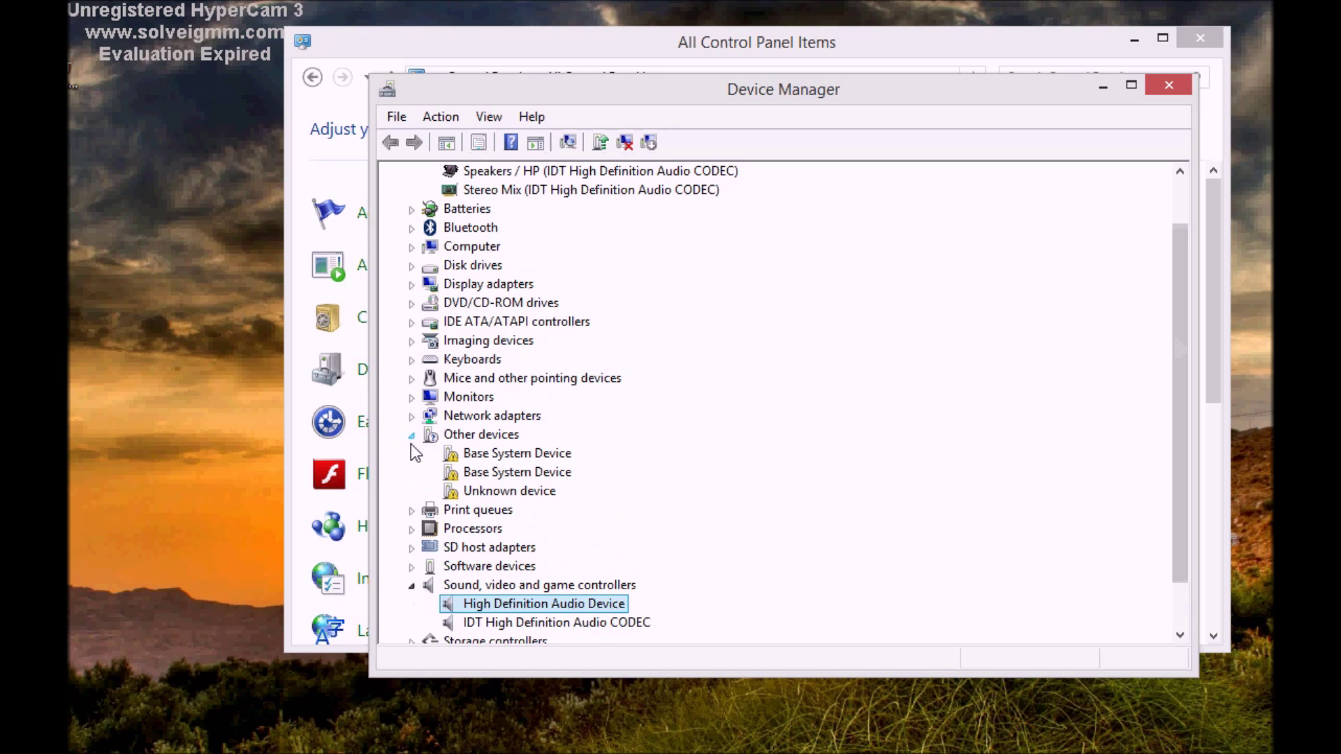
left_click(451, 473)
left_click(461, 453)
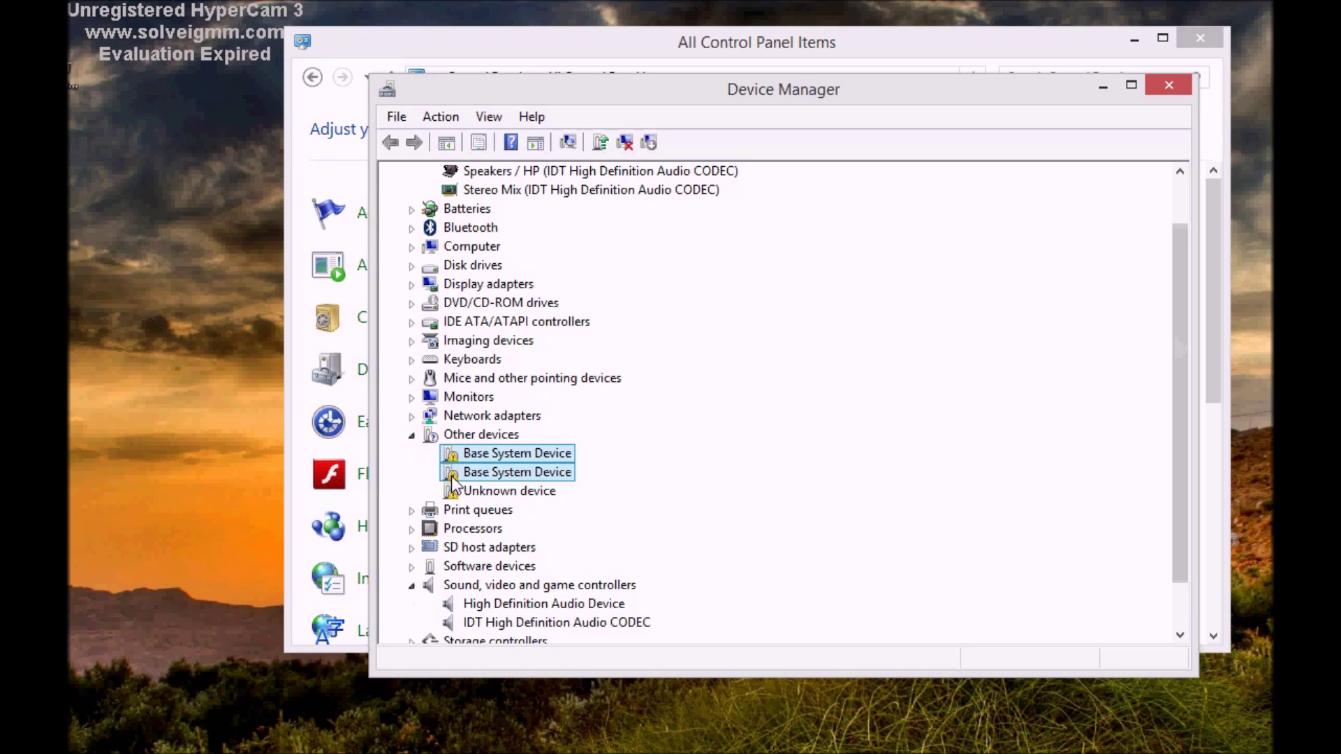
left_click(461, 472)
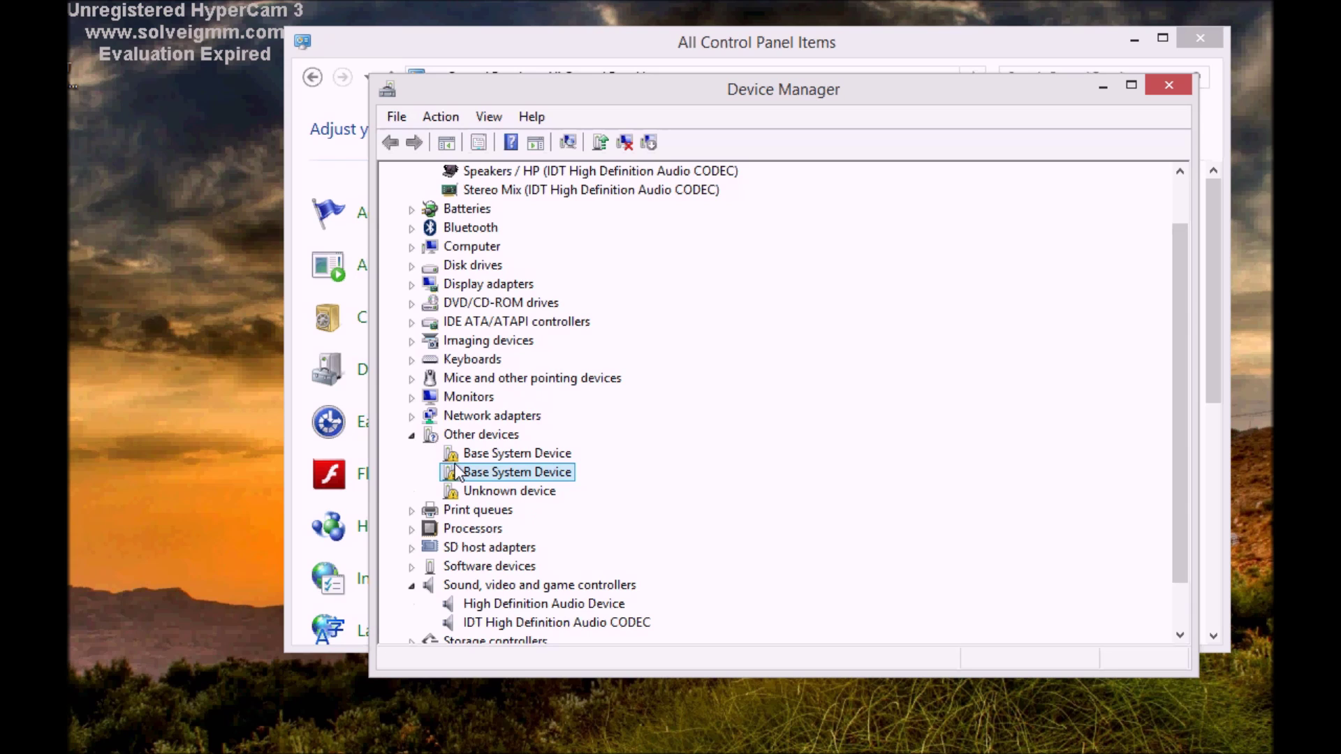
left_click(454, 454)
left_click(412, 435)
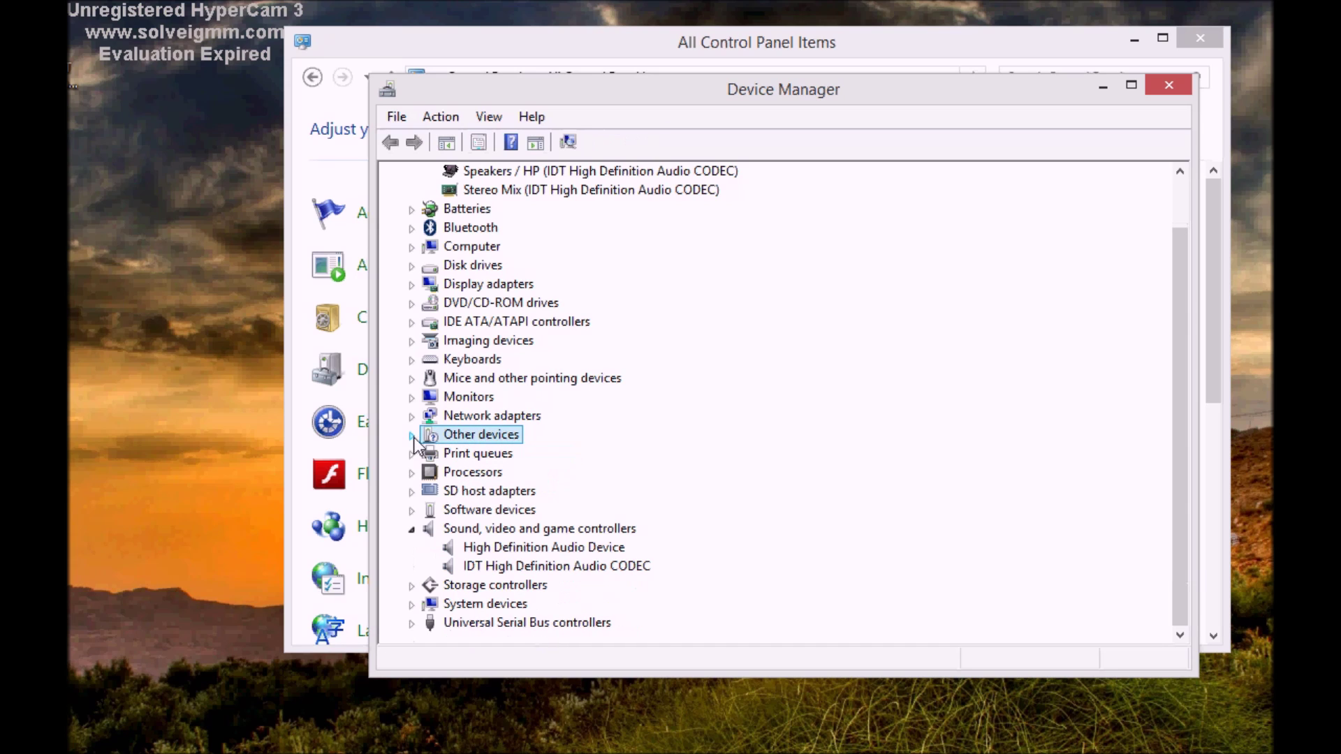
Close Device Manager, enlarge the Control Panel window, and open the Windows Update page
left_click(412, 529)
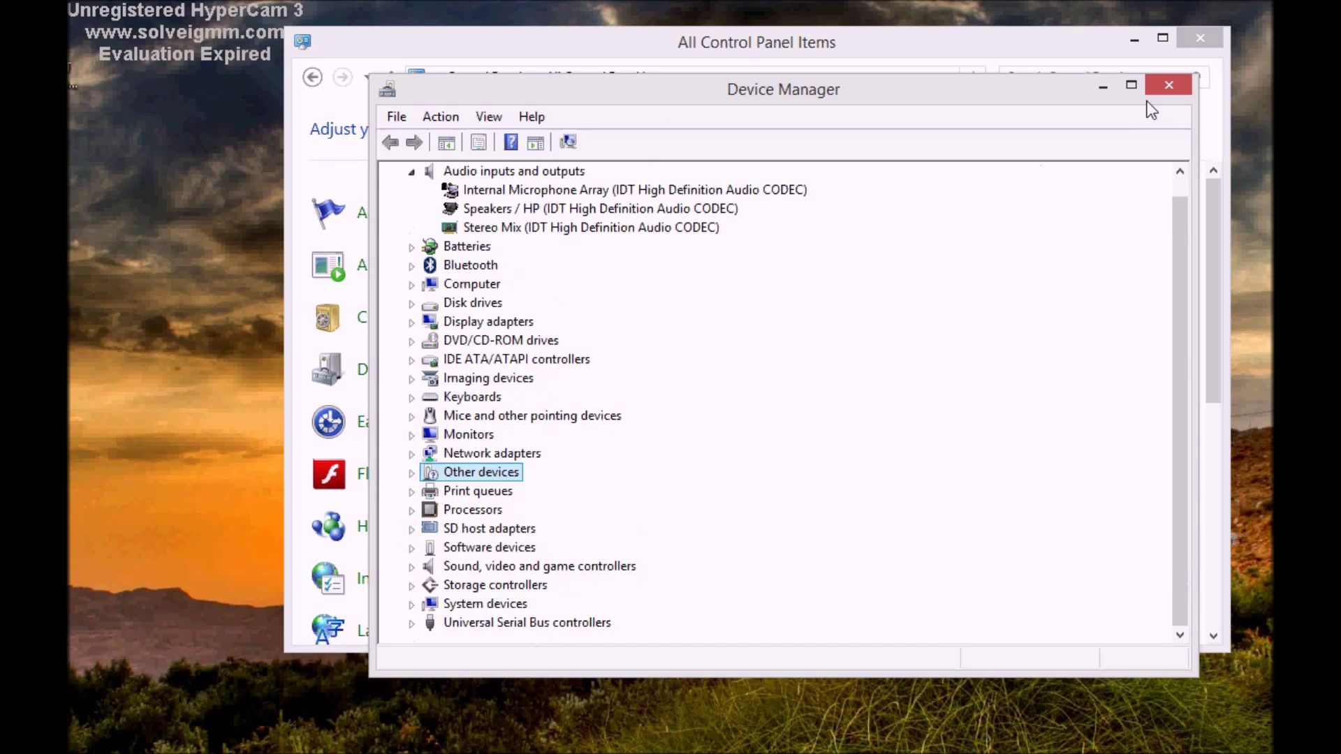
left_click(1165, 85)
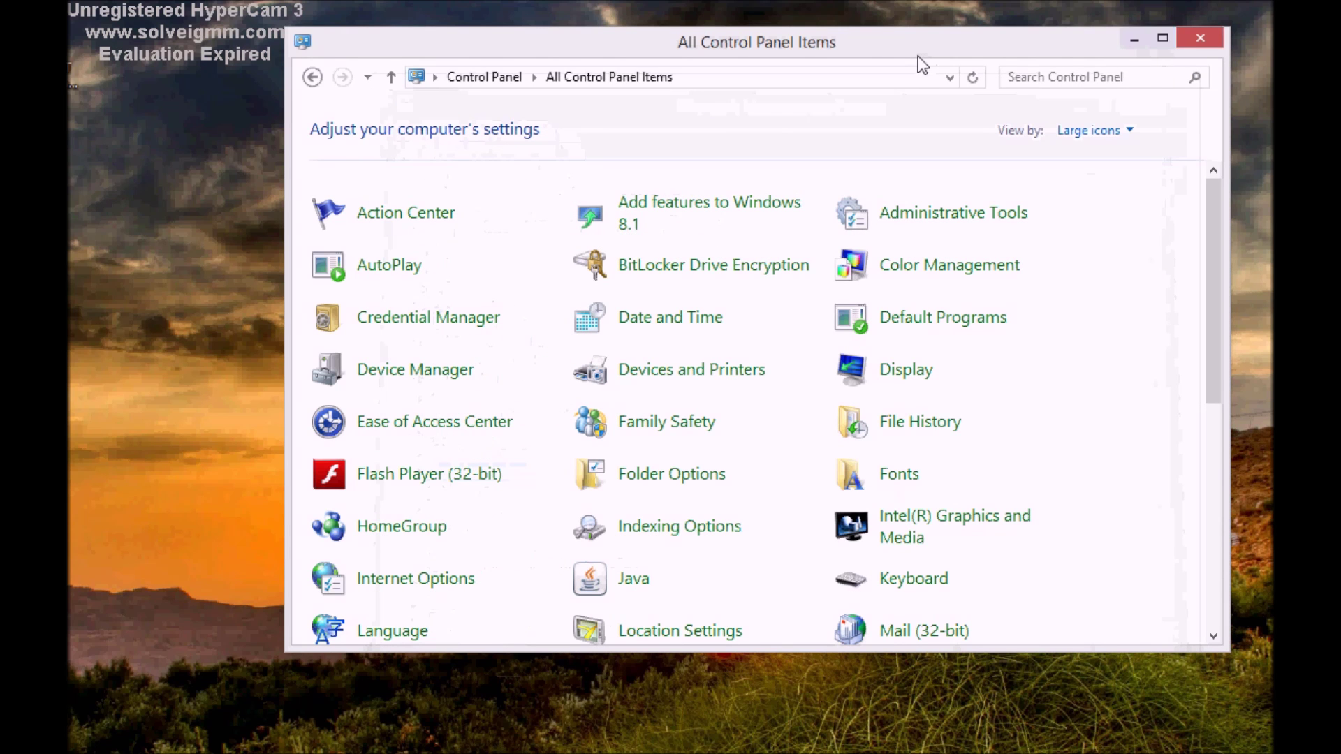
left_click_drag(918, 56, 1272, 36)
left_click(1207, 13)
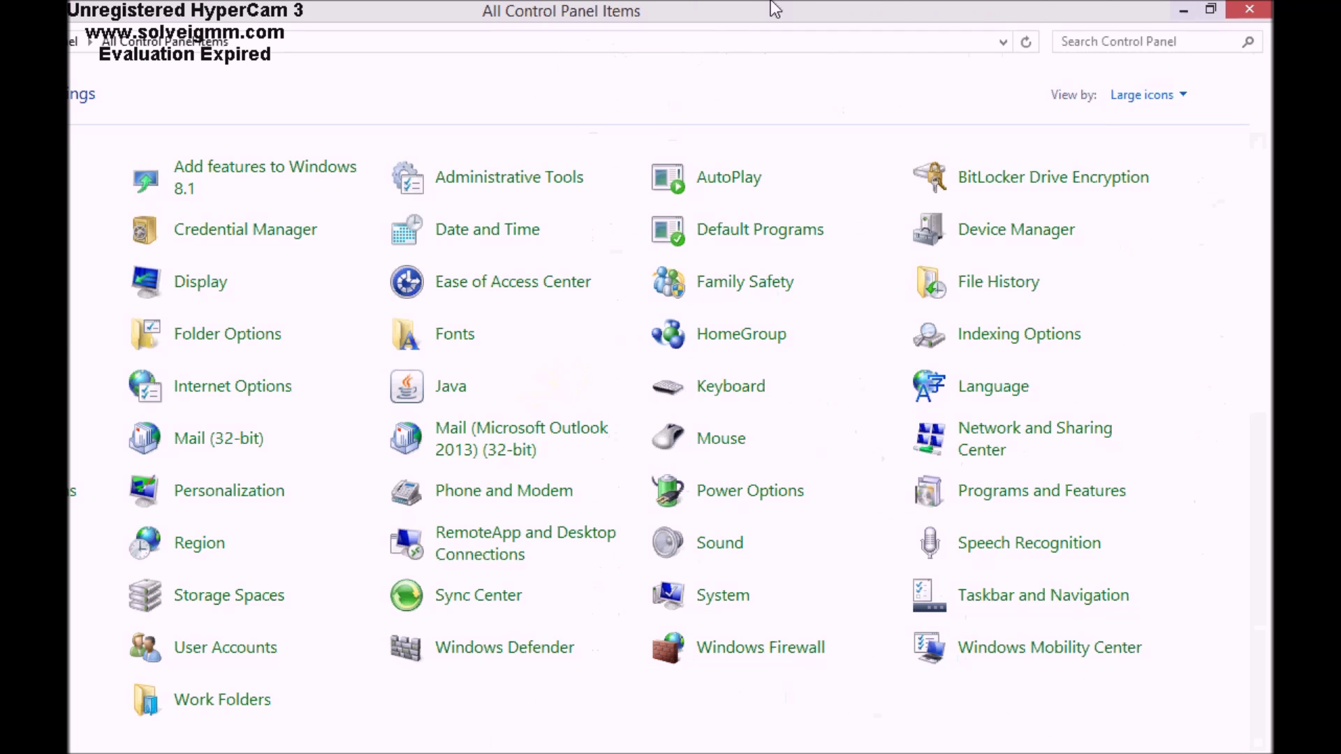
left_click_drag(775, 8, 639, 15)
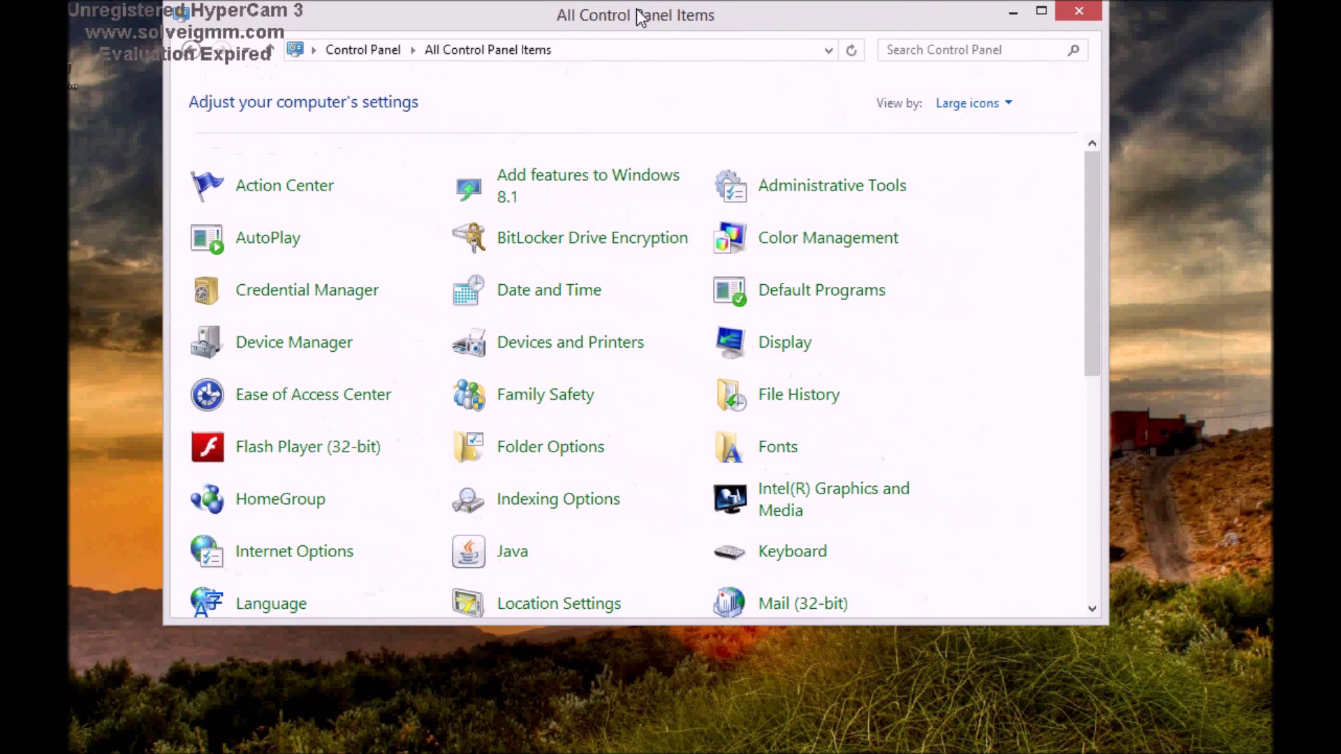
left_click_drag(1106, 624, 1271, 753)
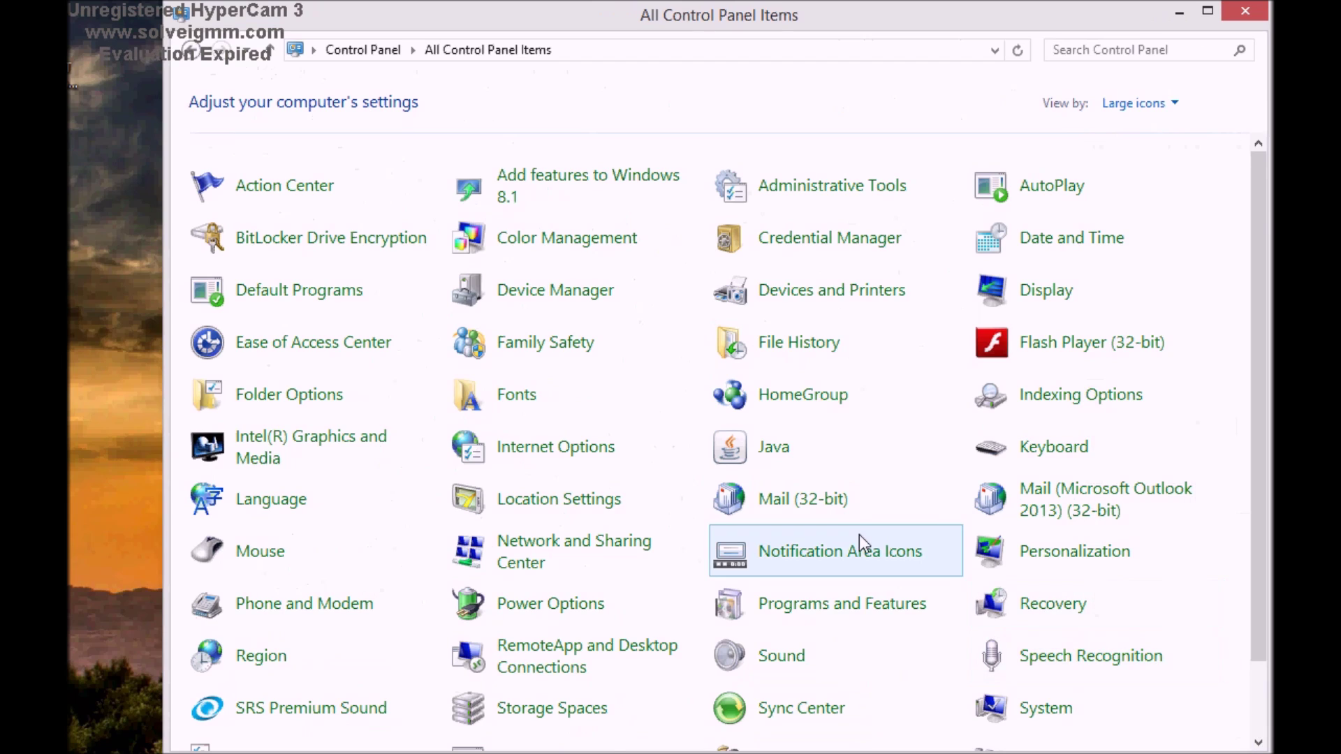
scroll(860, 541, "down", 1)
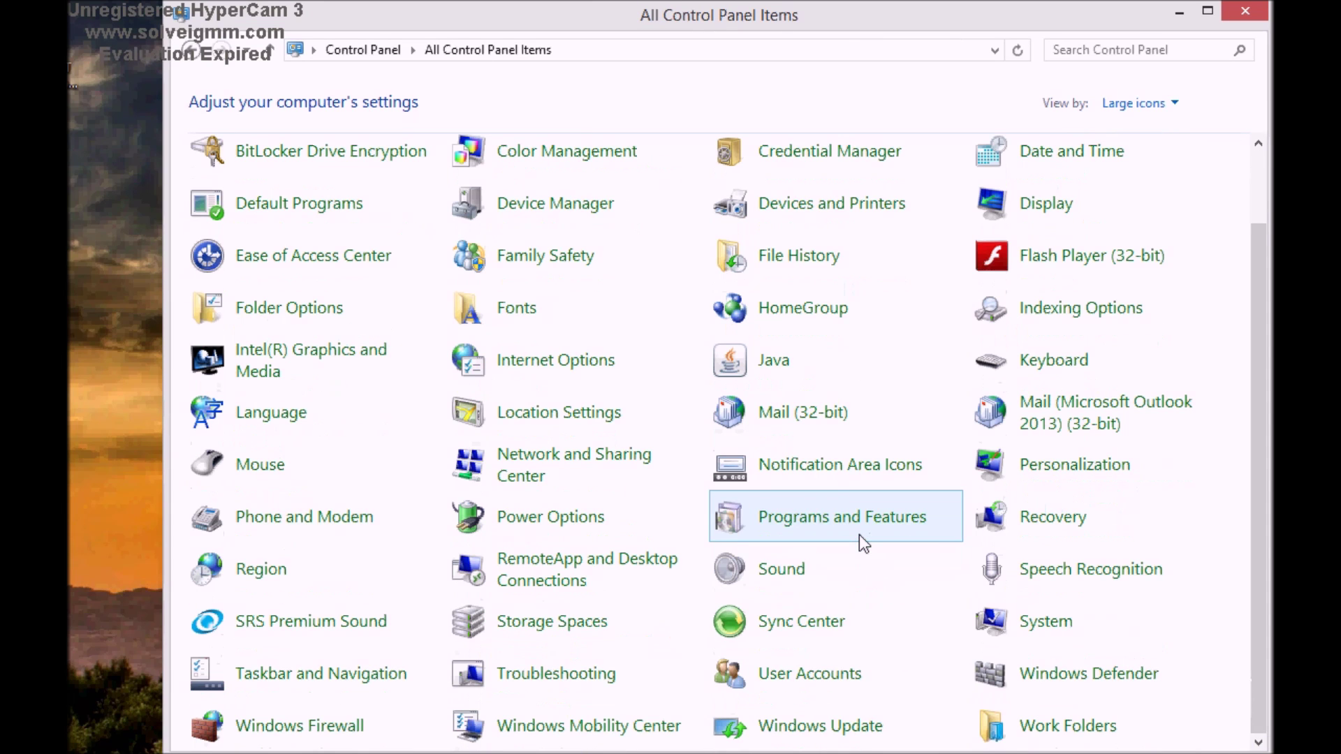
left_click(815, 730)
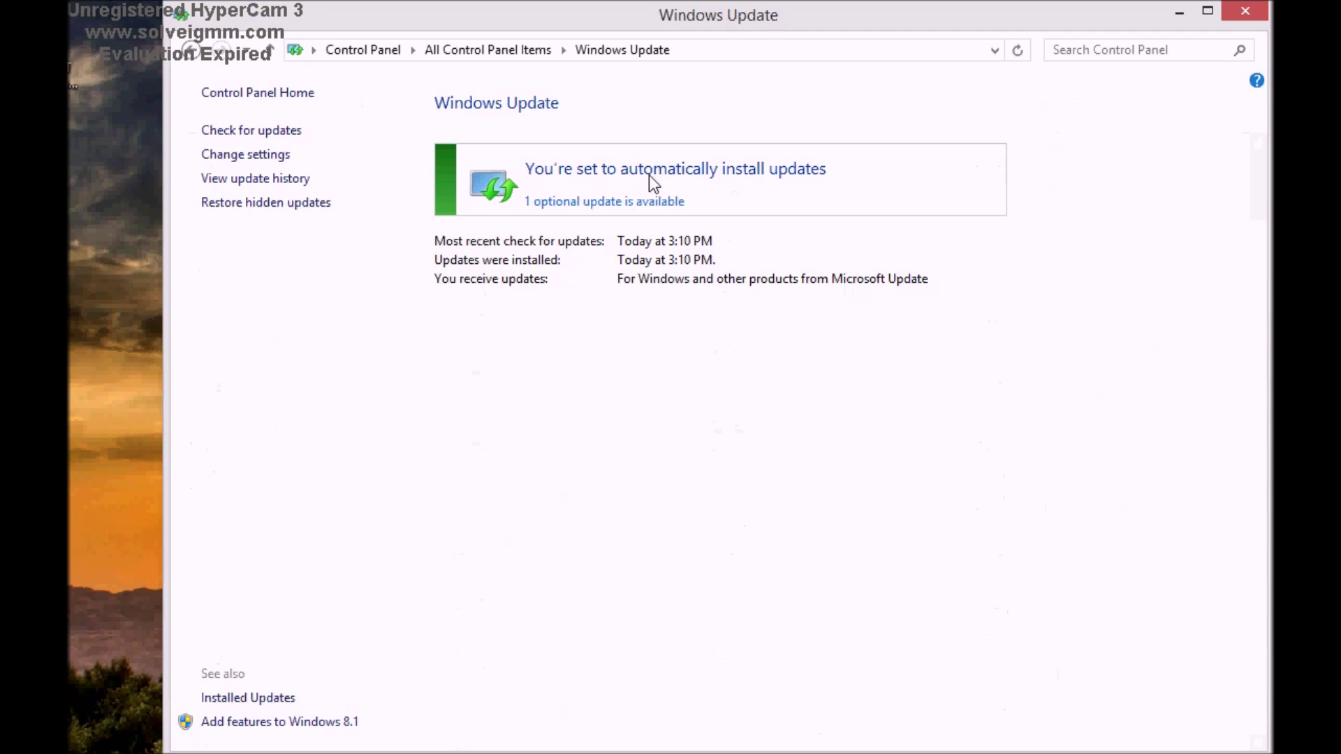
Run Check for updates on the Windows Update page
left_click(218, 133)
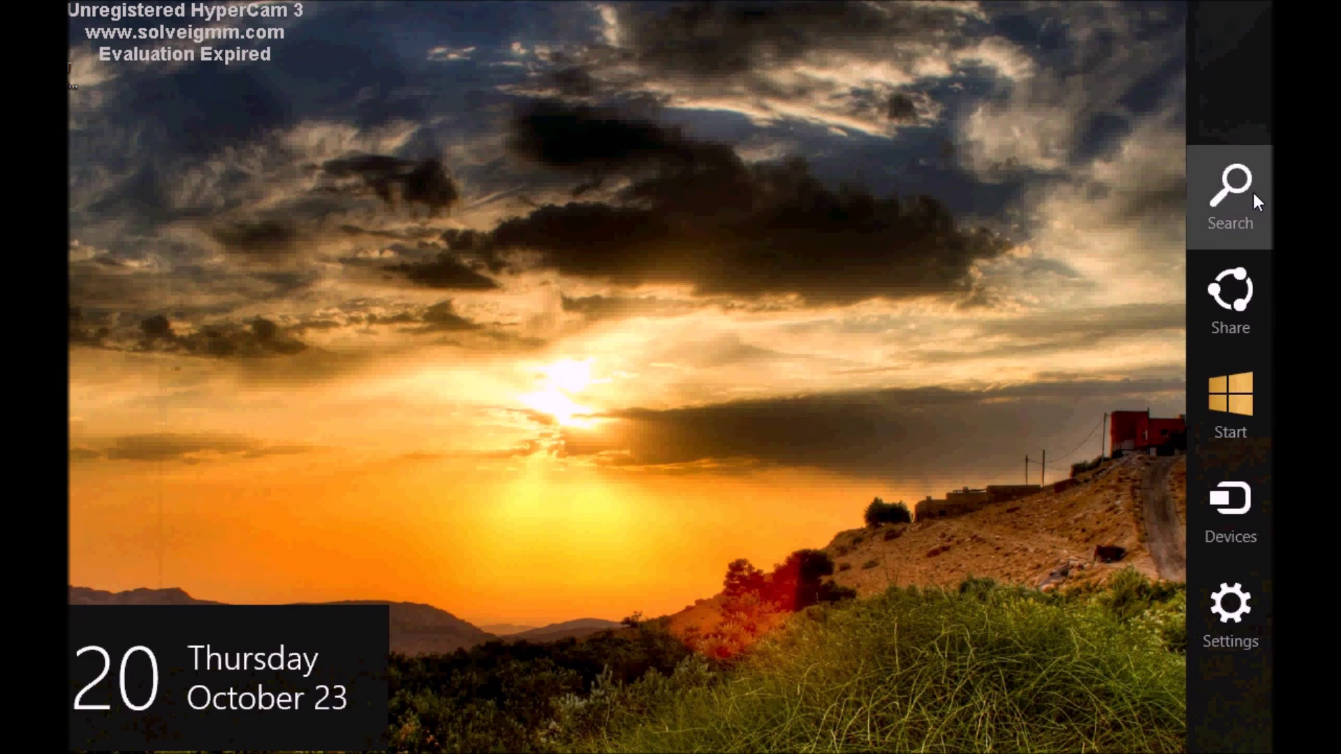
Reopen Control Panel via a 'contr' search, enlarge it, and open Sound centred on screen
left_click(1251, 191)
type("control Panel")
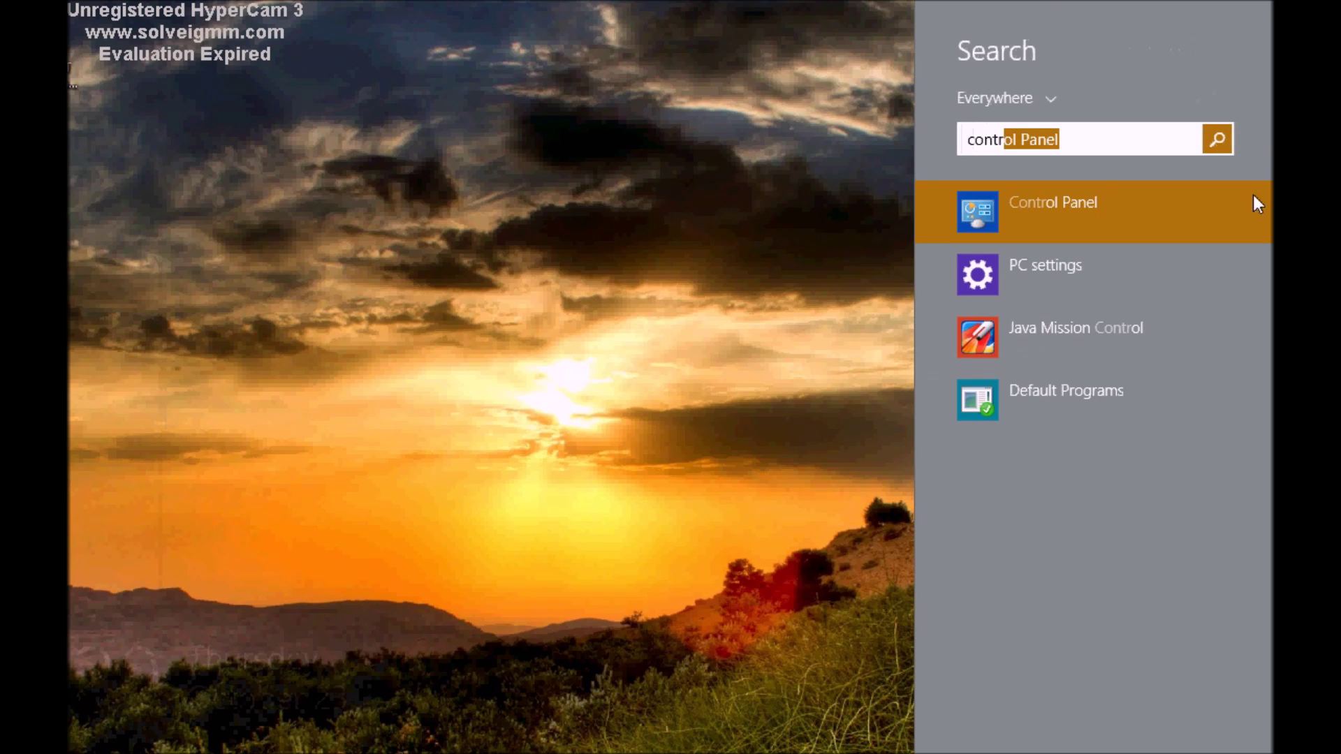
key("Return")
left_click_drag(870, 23, 836, 44)
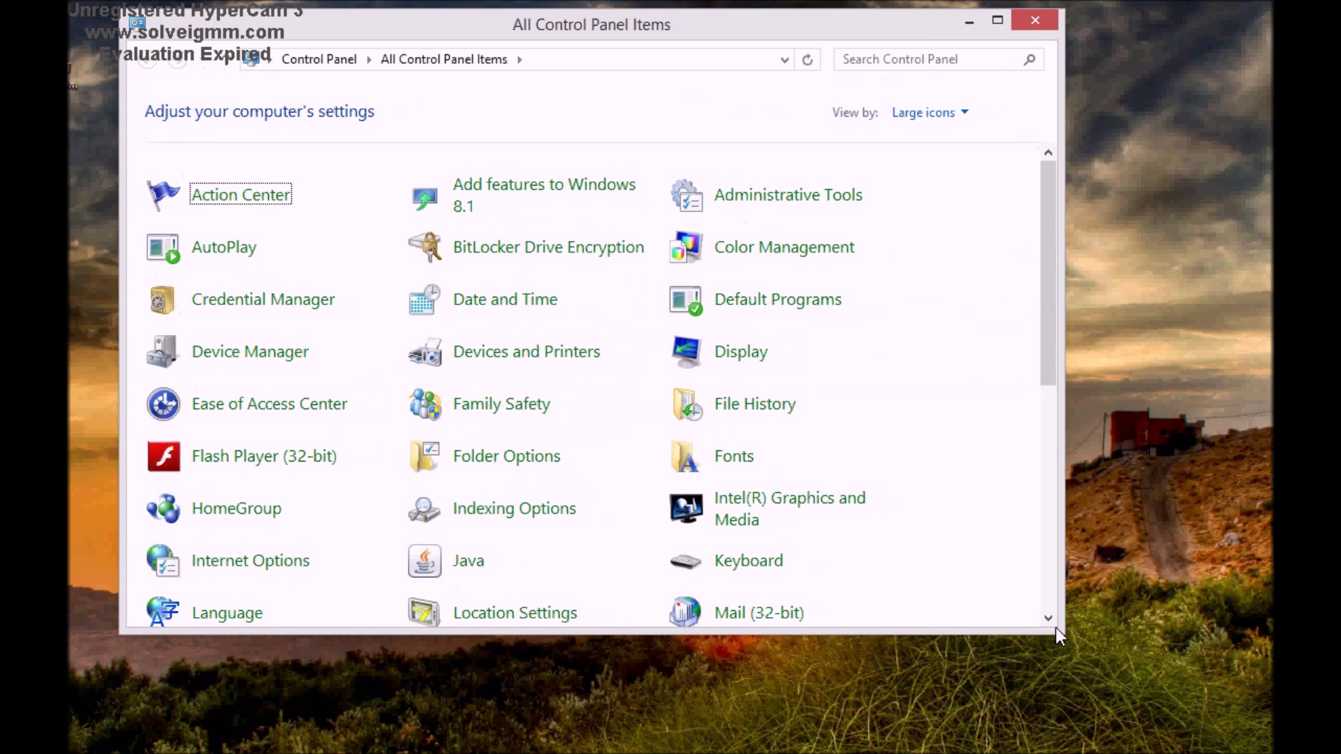
left_click_drag(1061, 632, 1271, 740)
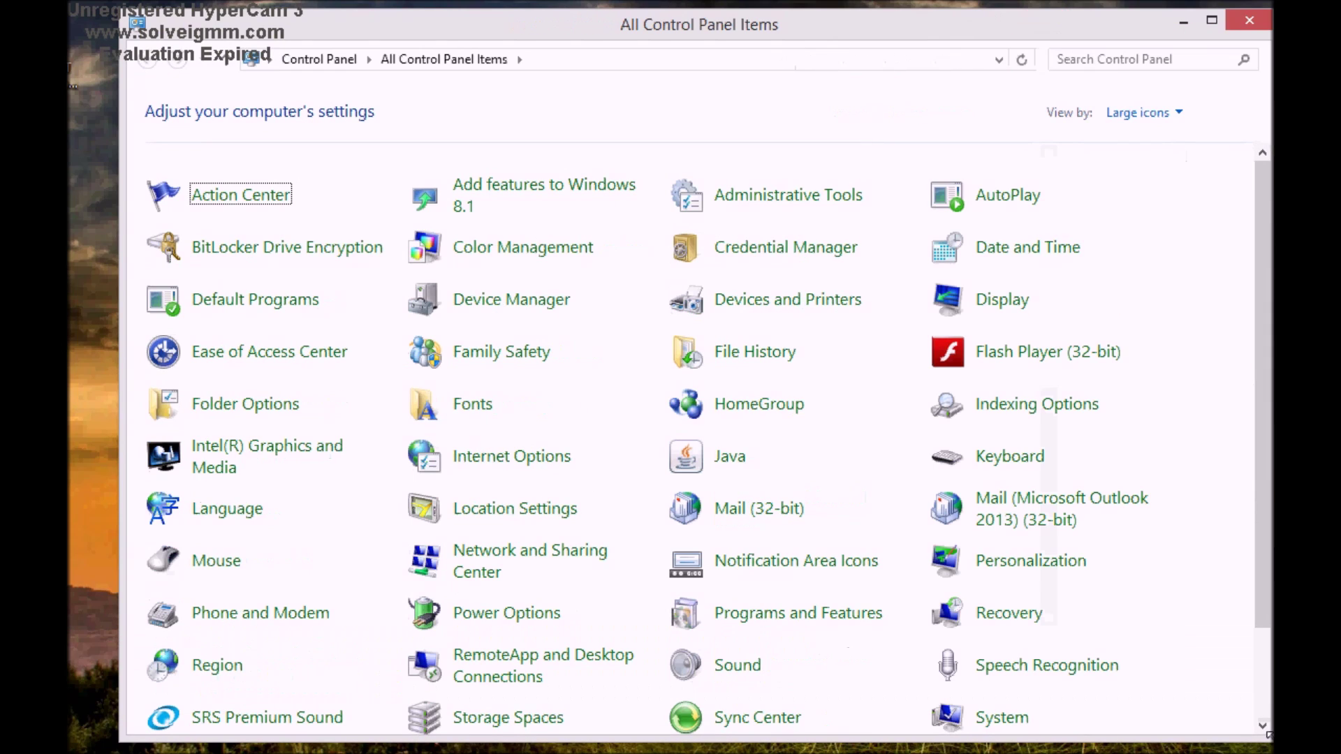
left_click(719, 676)
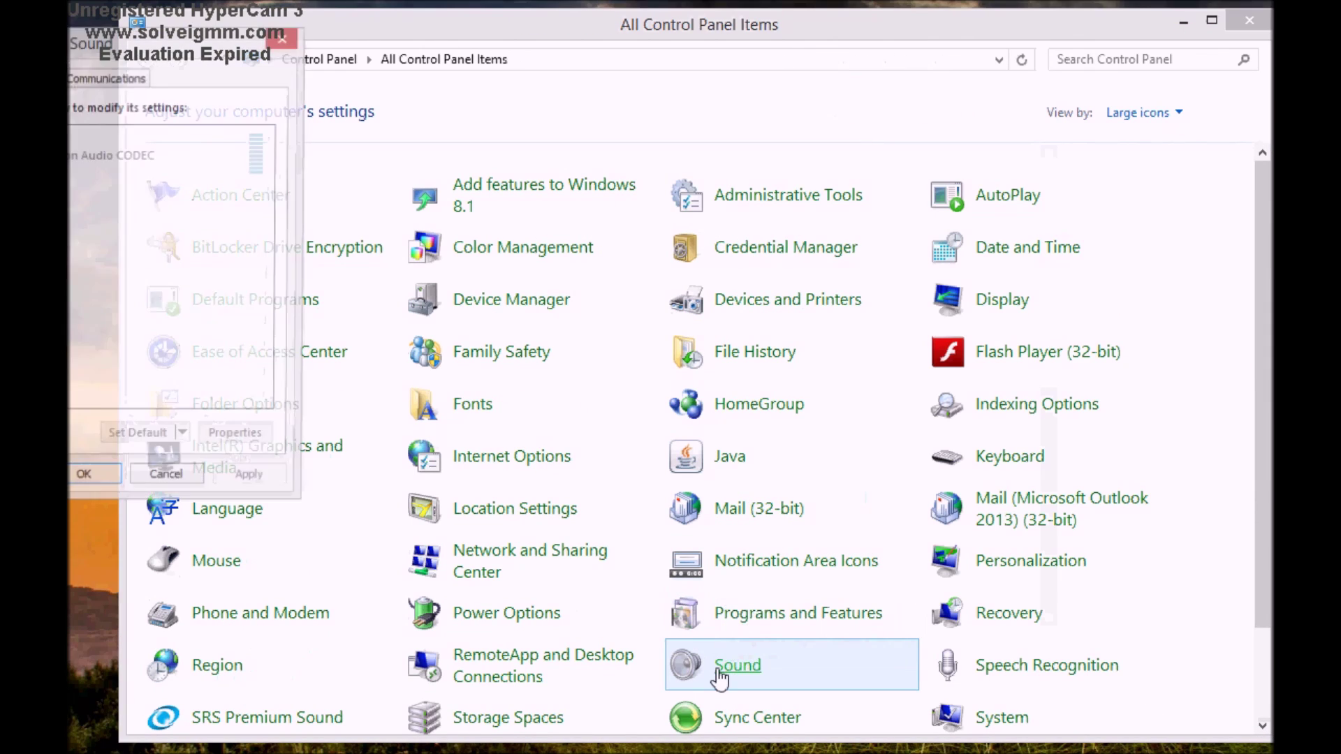
left_click_drag(115, 49, 681, 142)
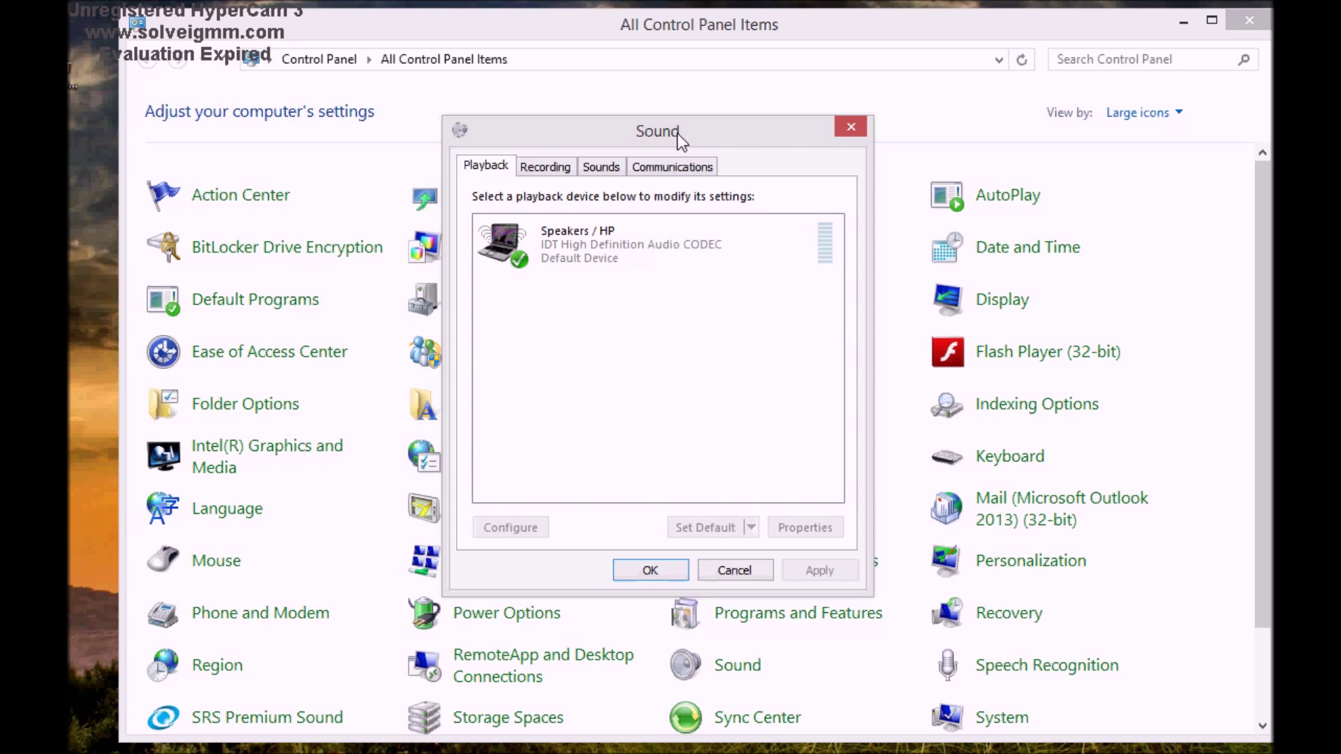
Turn on Show Disabled Devices and Show Disconnected Devices in the Playback list
right_click(608, 339)
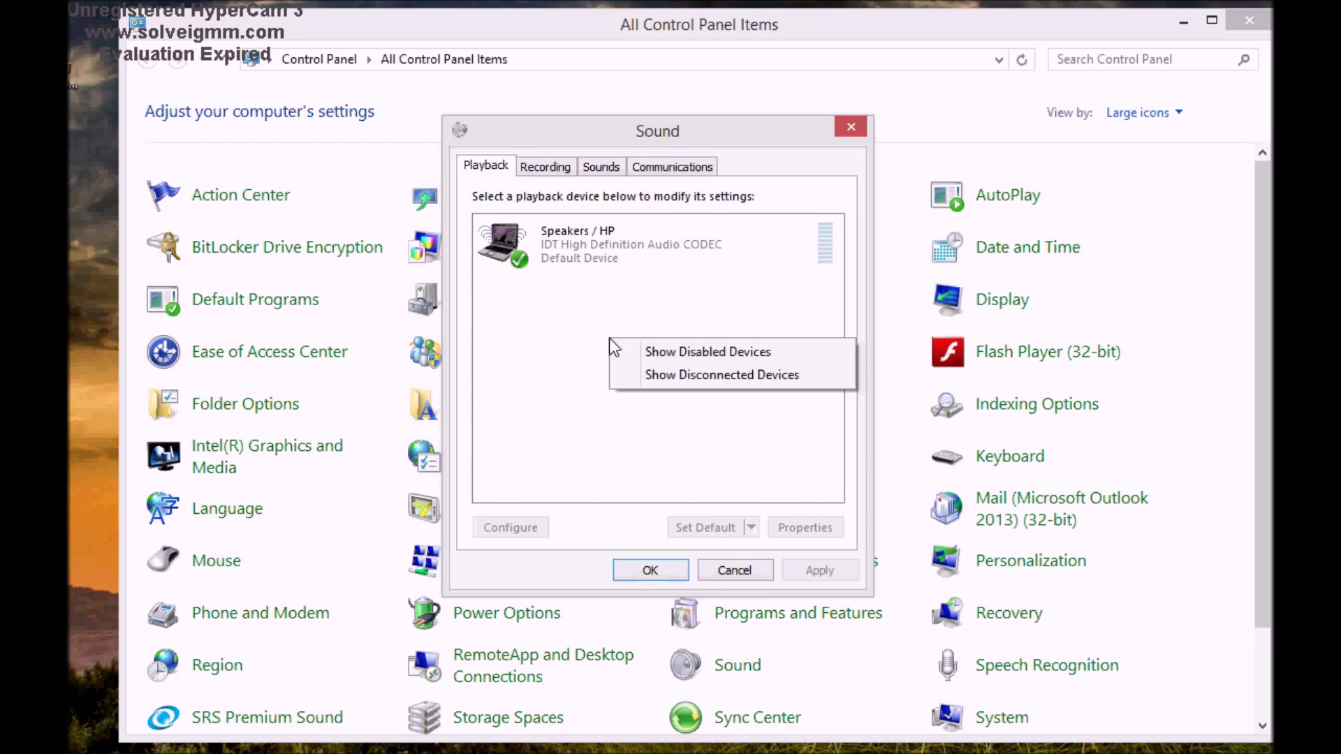
right_click(534, 322)
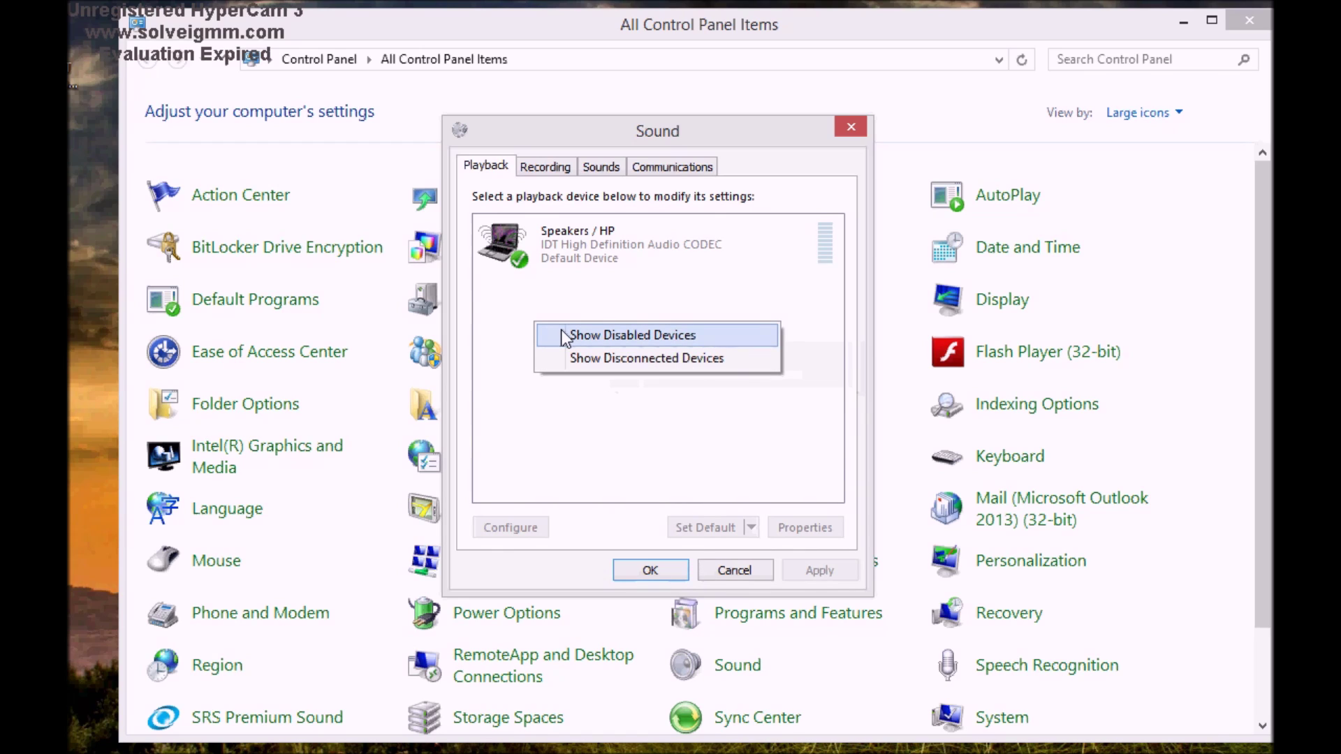
left_click(565, 337)
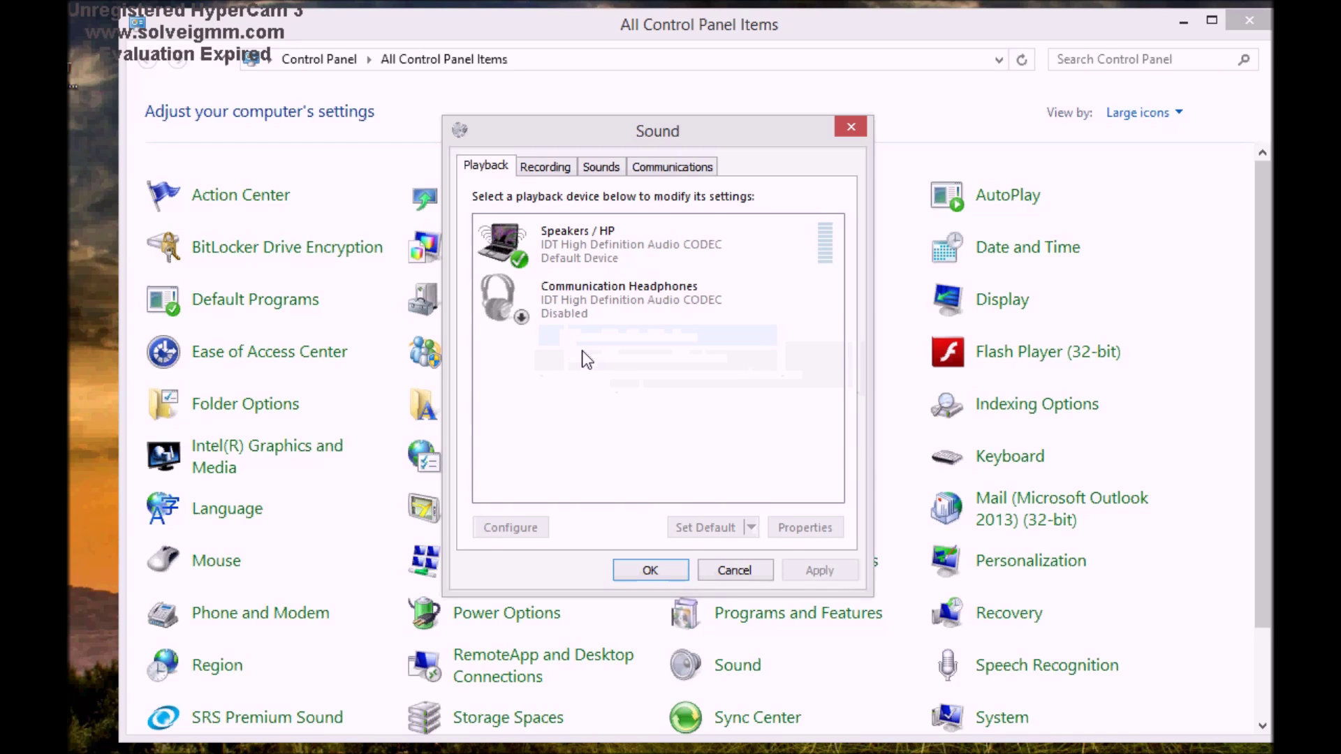
right_click(589, 407)
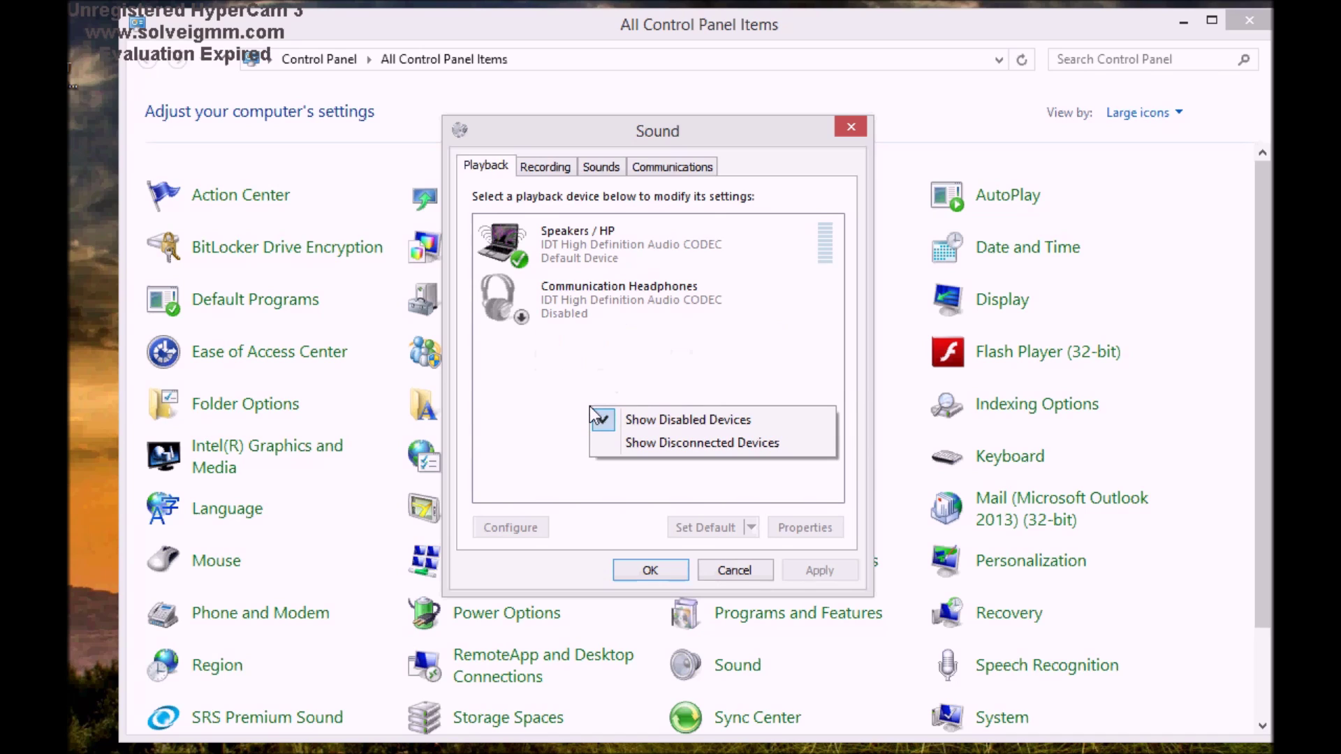
left_click(614, 442)
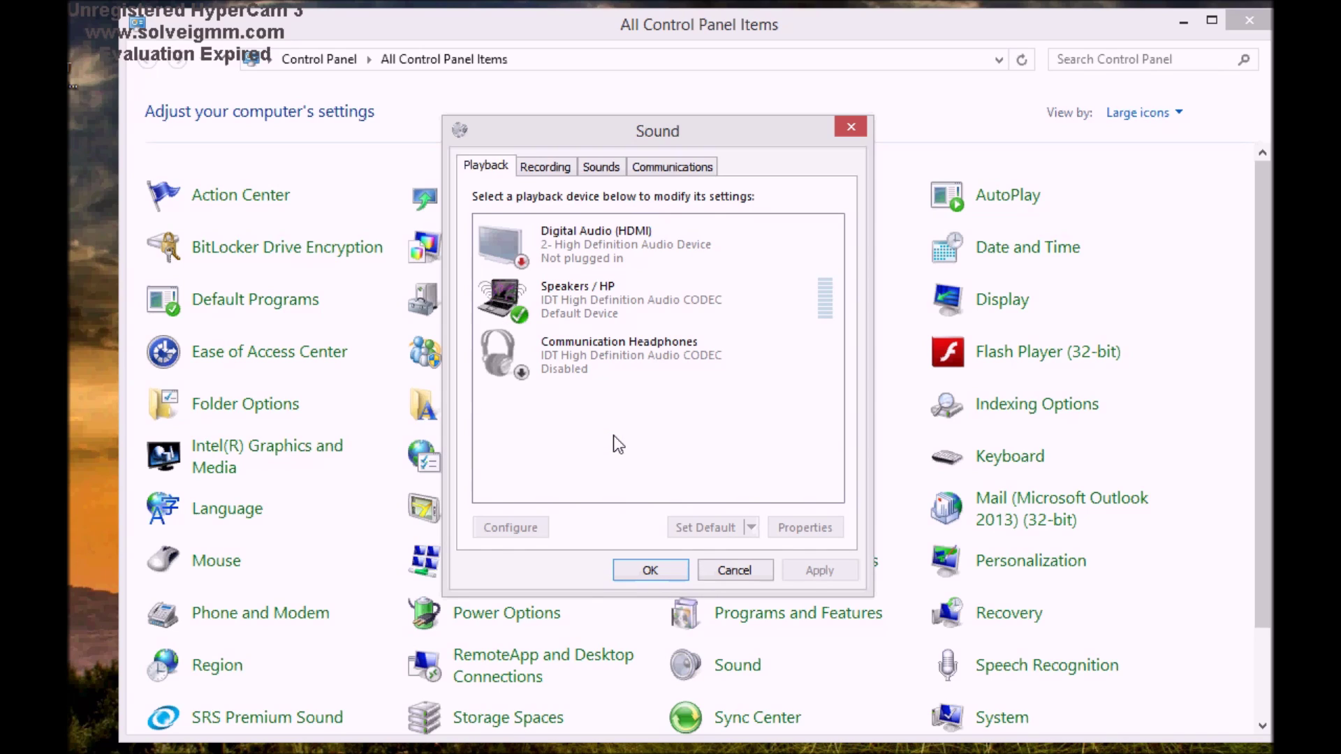
Play a test tone through the Speakers / HP playback device
right_click(600, 318)
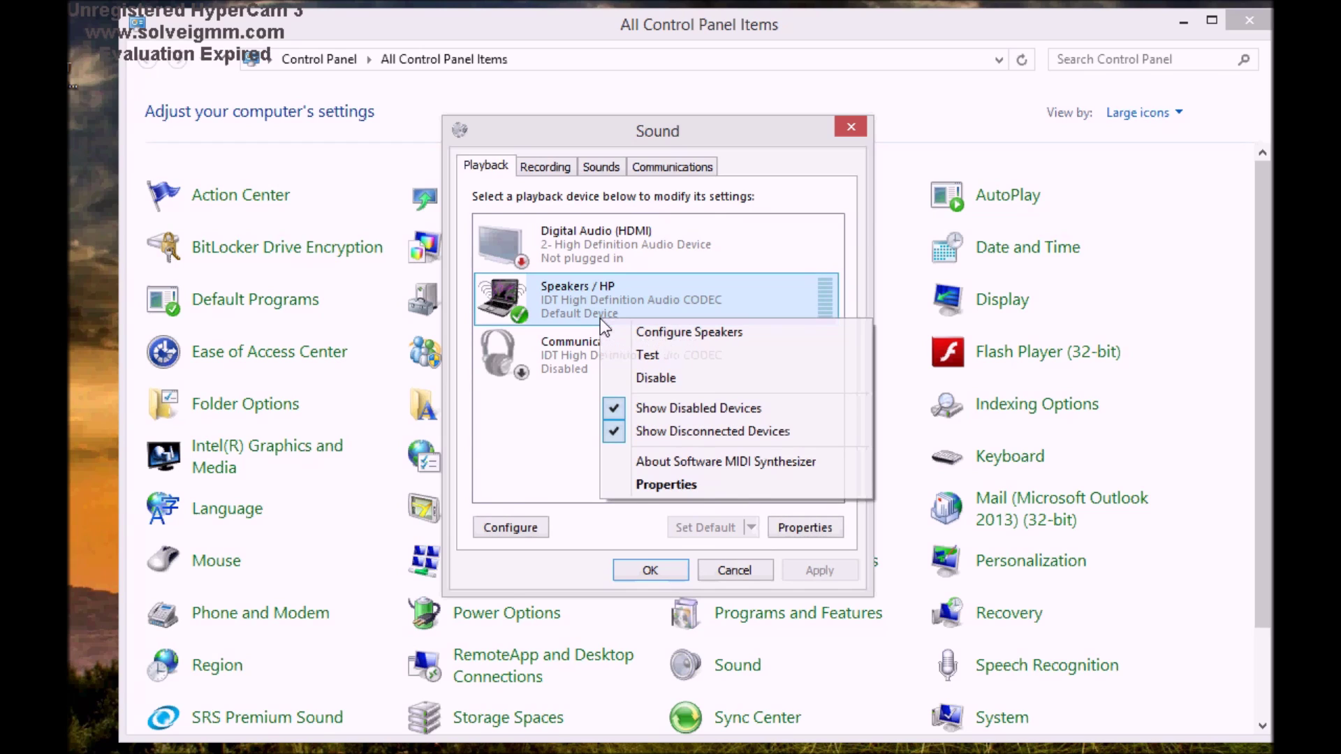
left_click(631, 356)
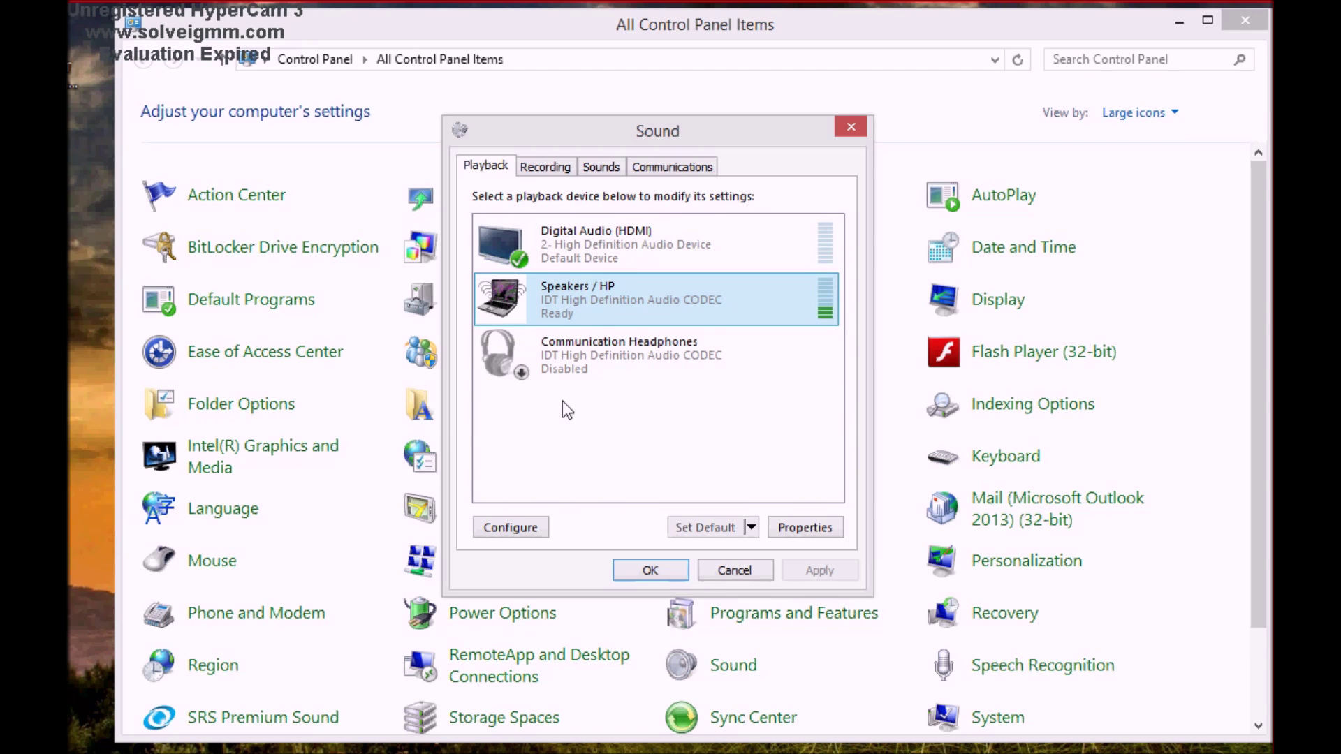
Select Digital Audio (HDMI) and run Test on it from its right-click menu
left_click(565, 239)
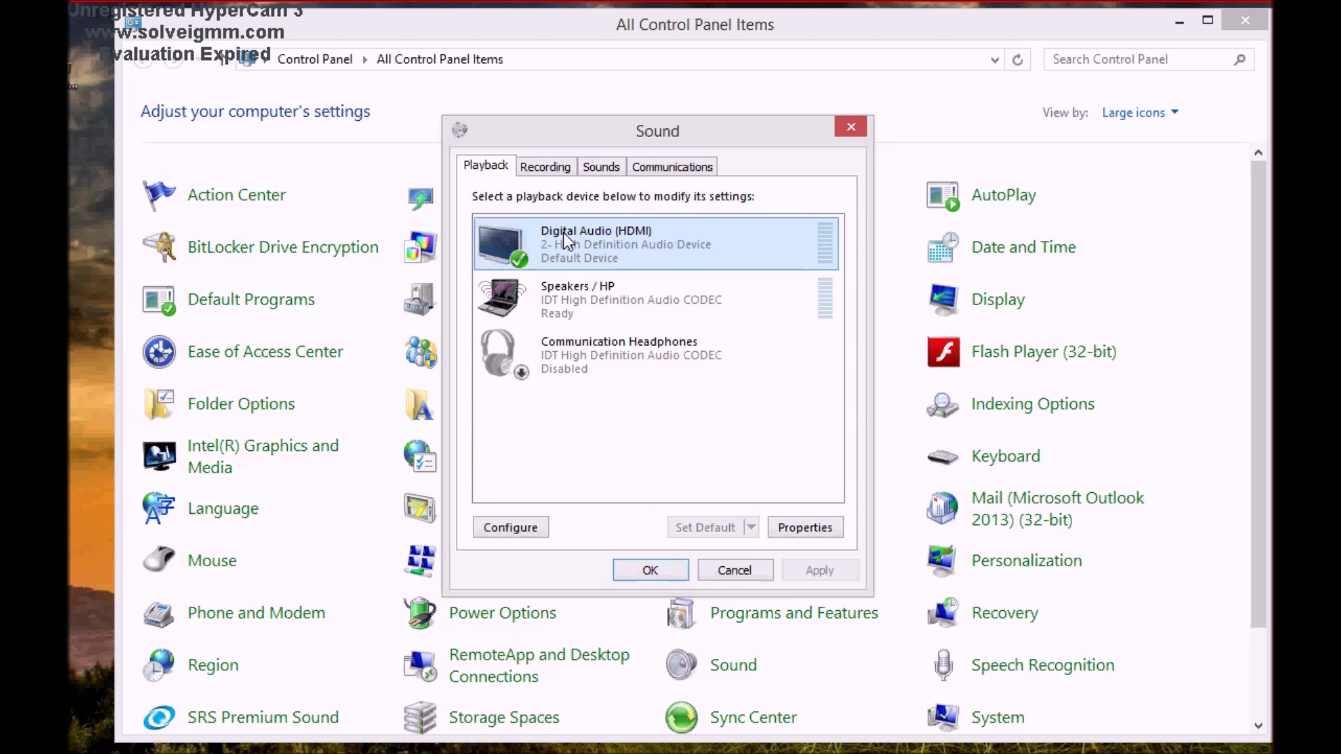
right_click(565, 240)
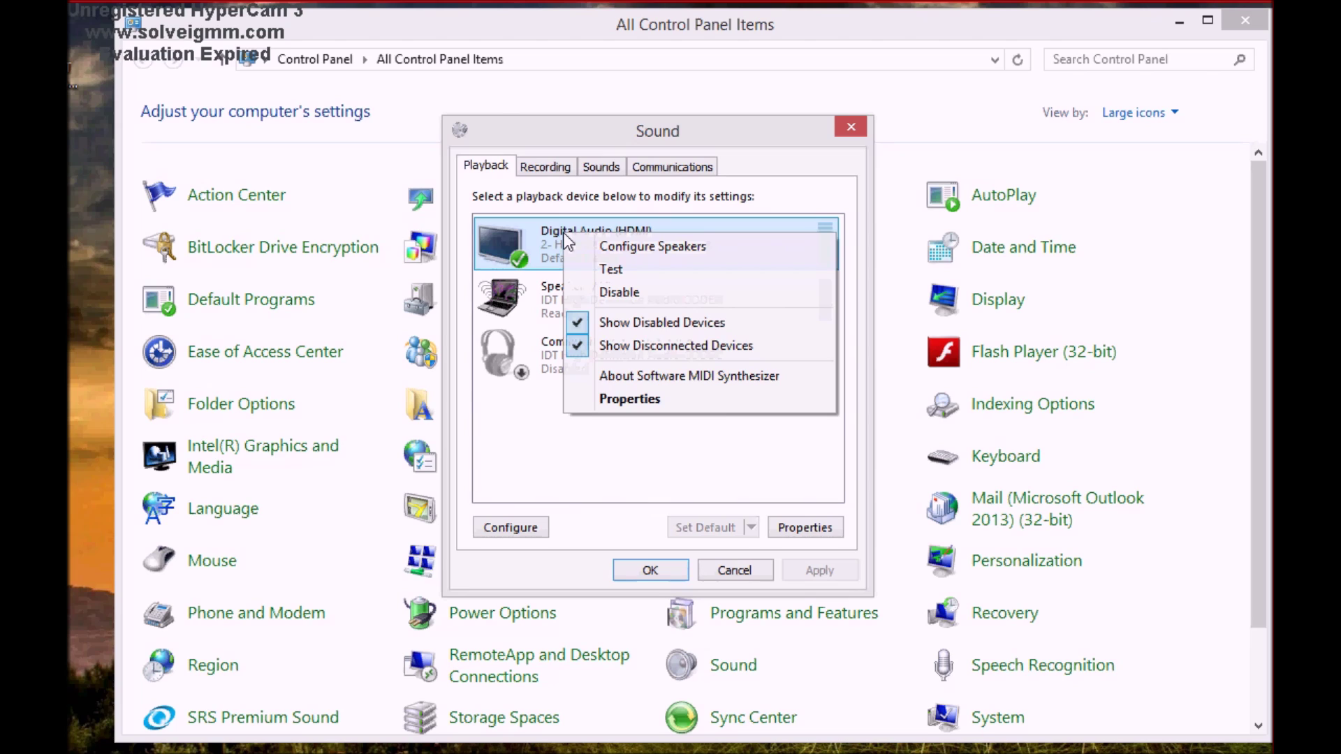
left_click(535, 480)
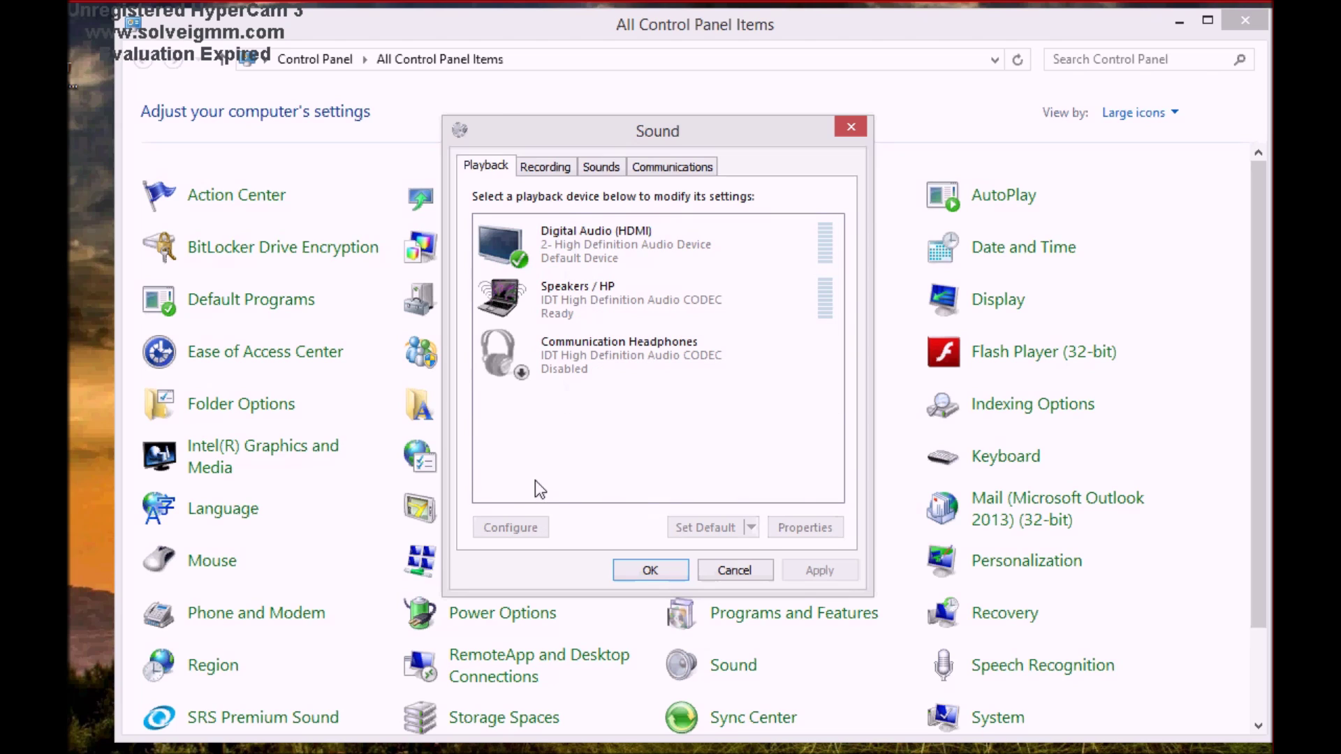
left_click(572, 241)
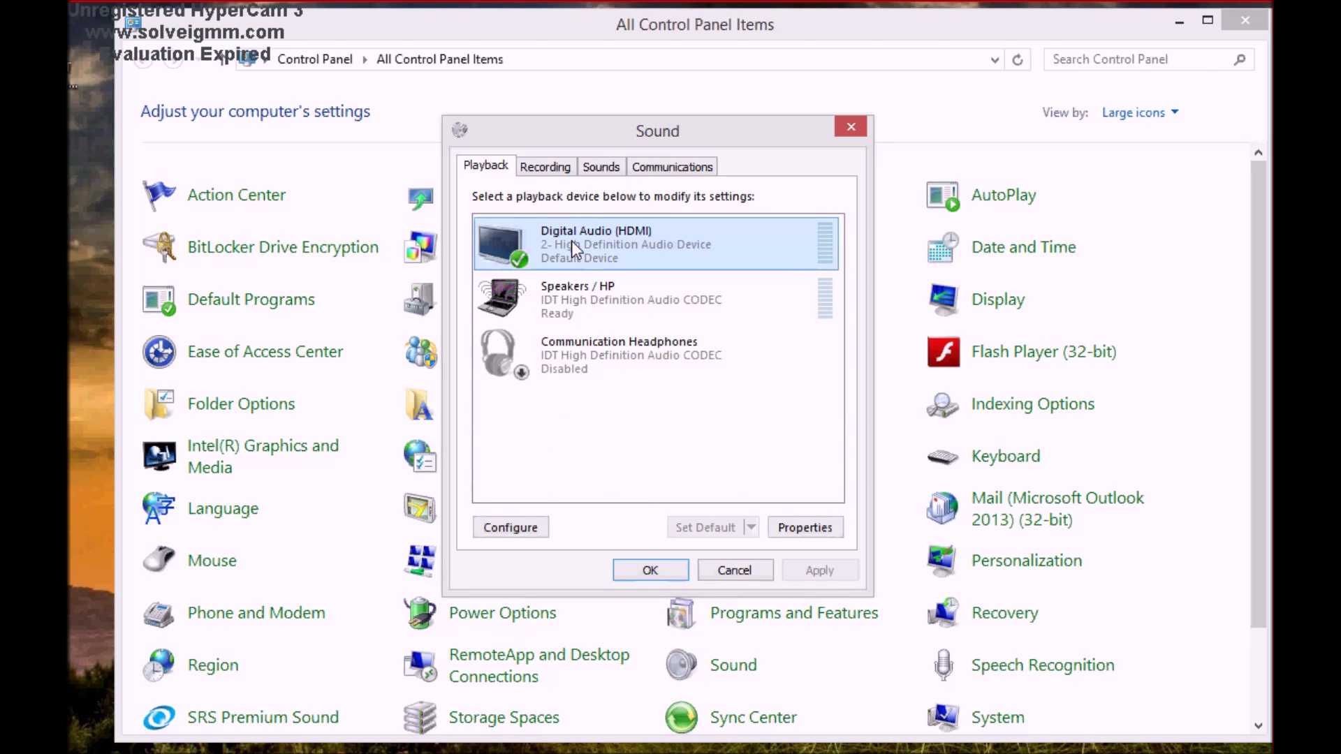
right_click(571, 241)
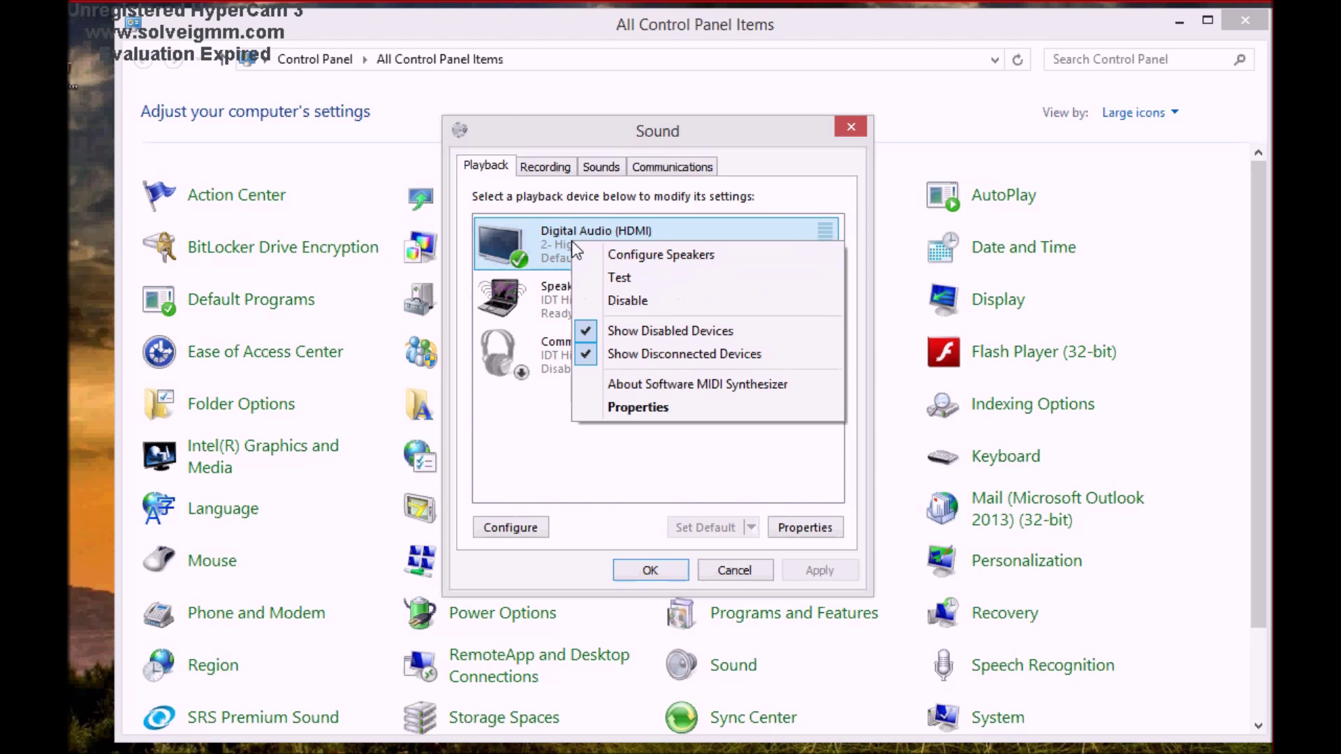
left_click(606, 277)
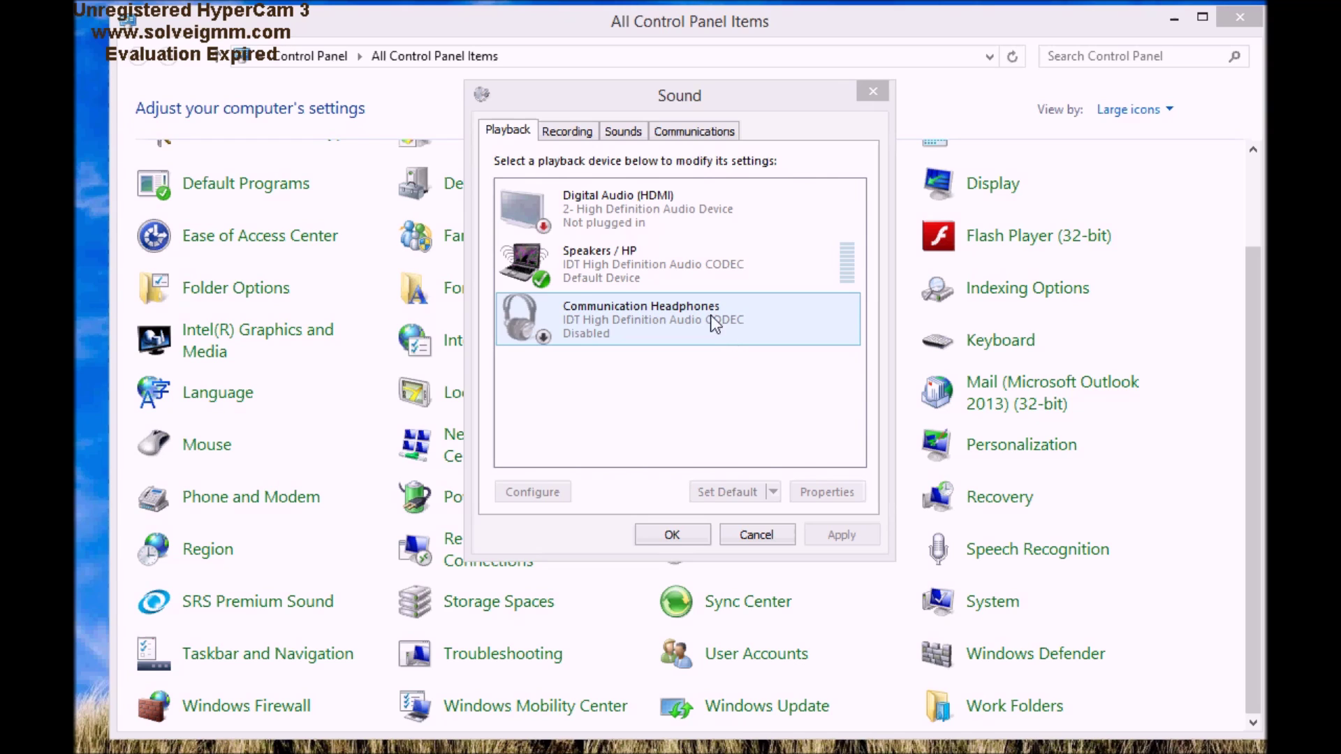
left_click(648, 197)
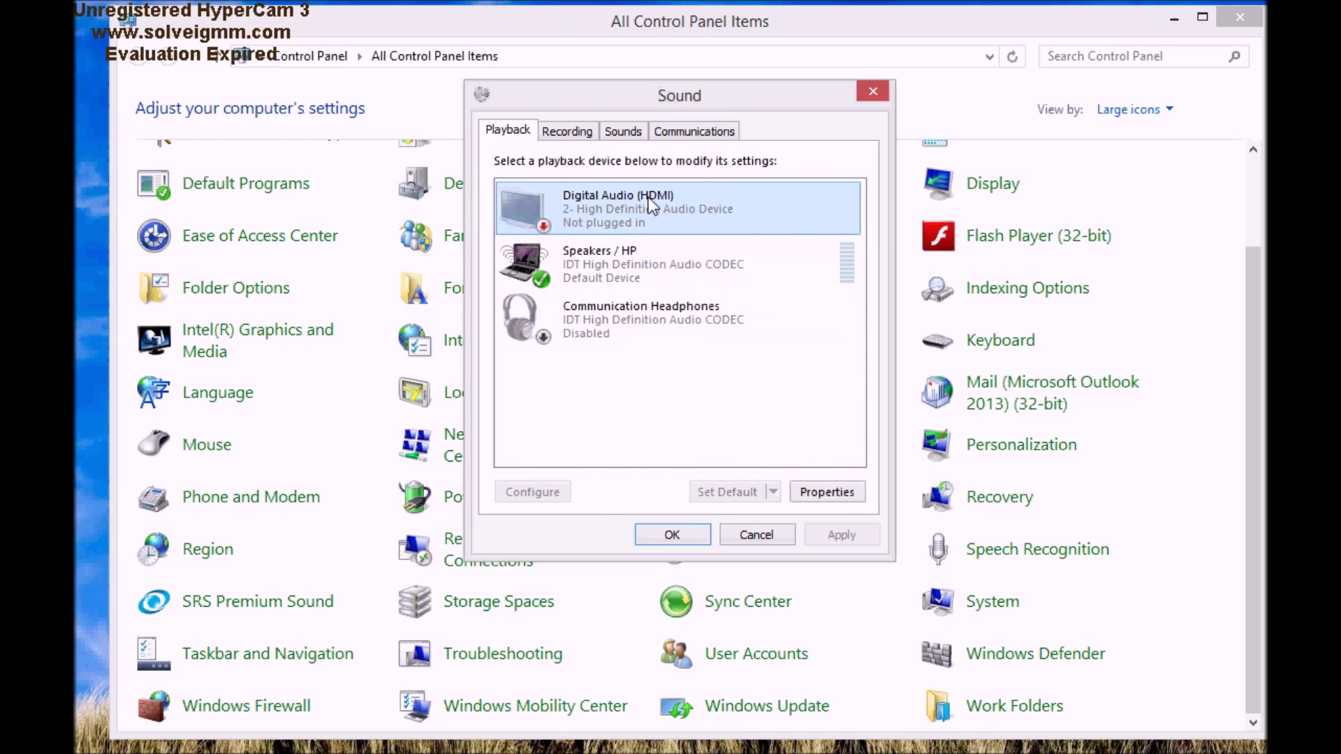